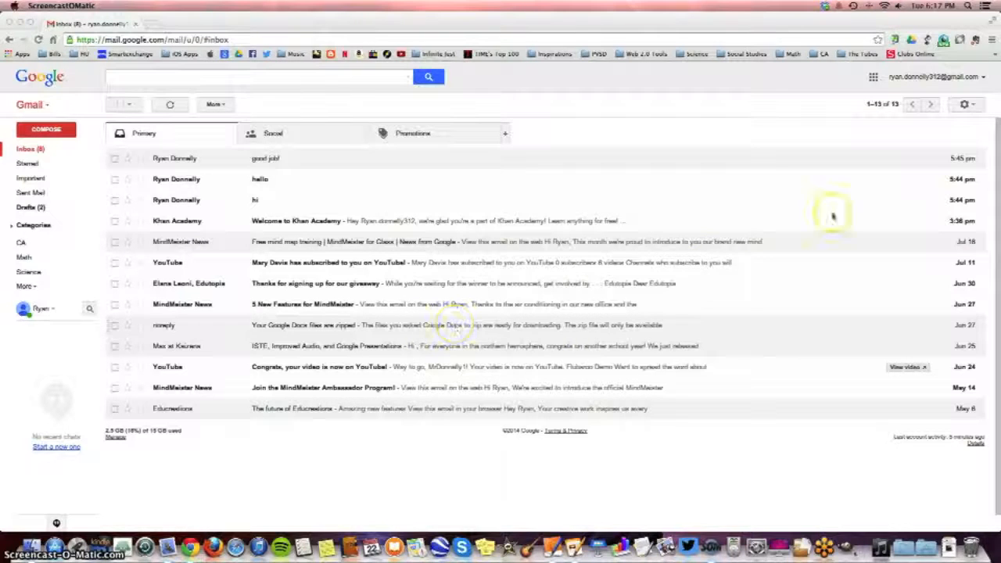
# Open the label settings of the mailbox
pyautogui.click(966, 105)
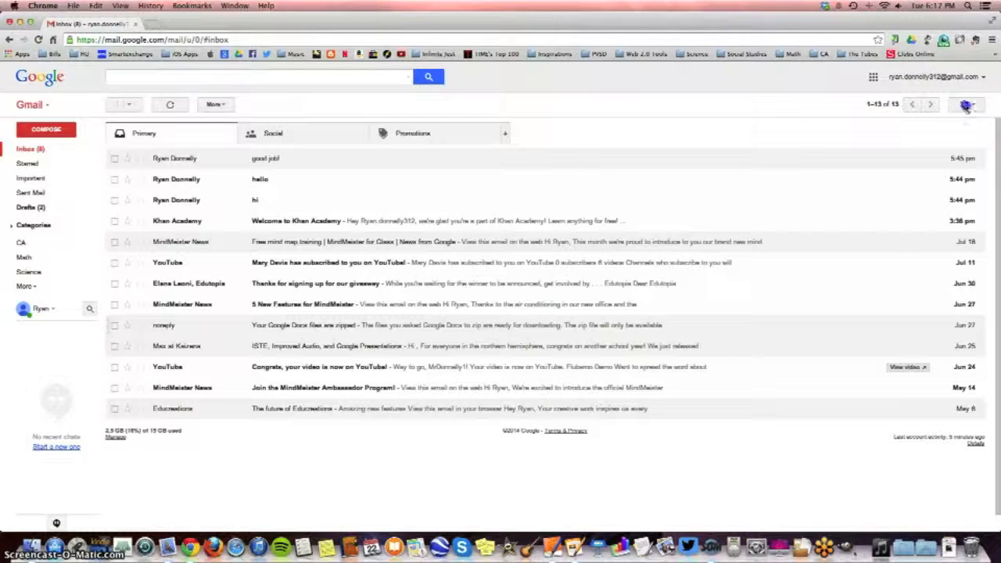
pyautogui.click(965, 105)
pyautogui.click(929, 207)
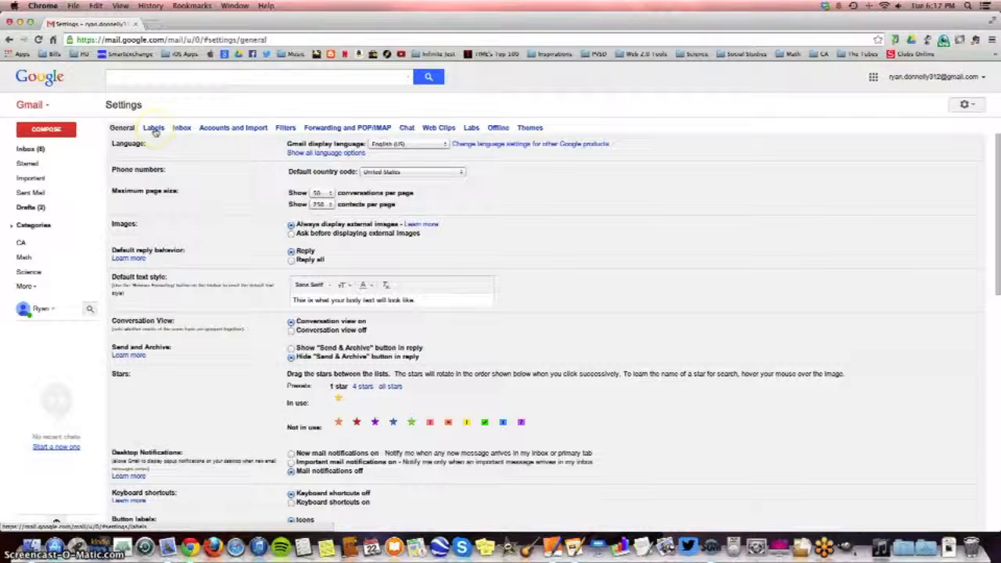
pyautogui.click(283, 129)
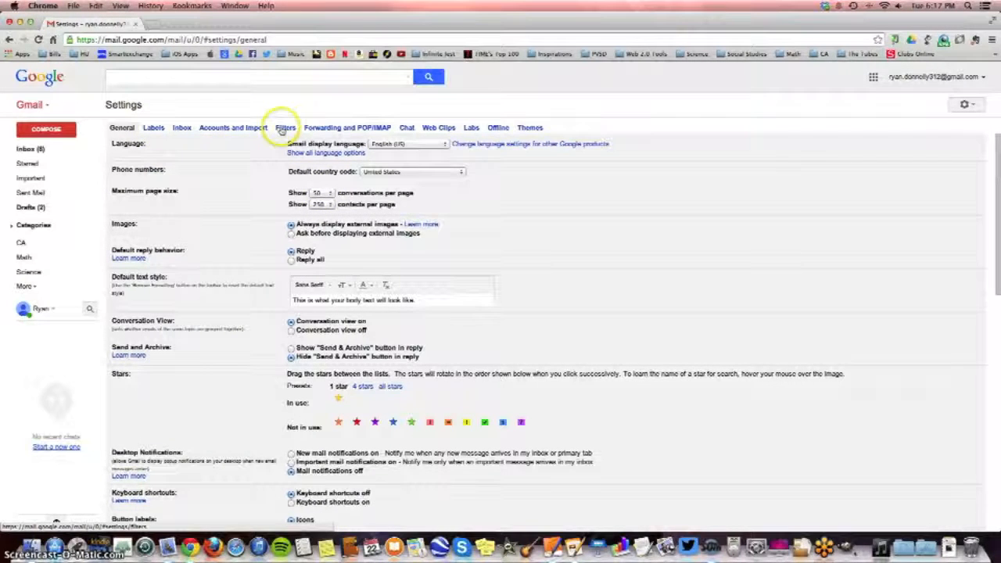
pyautogui.click(153, 129)
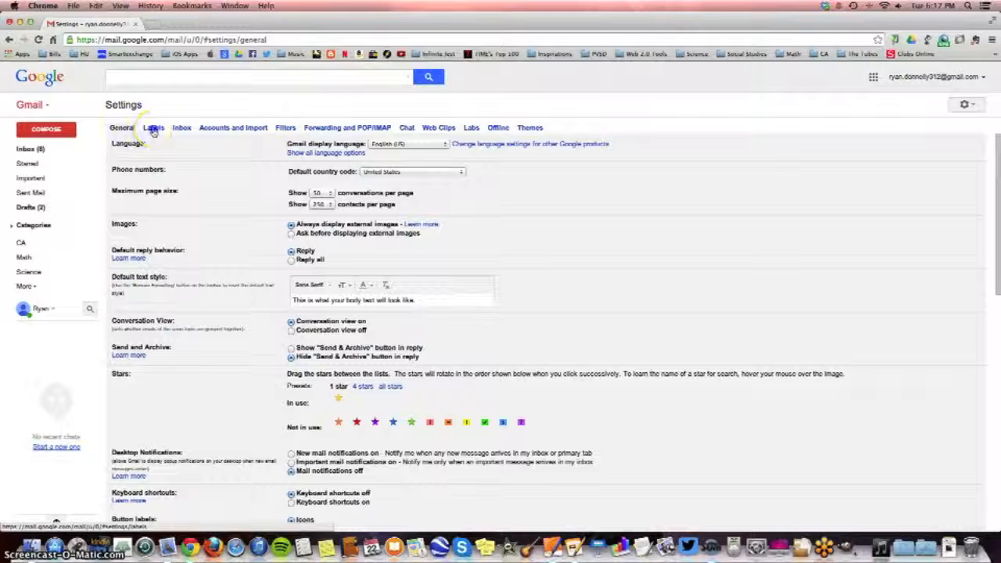
pyautogui.click(195, 208)
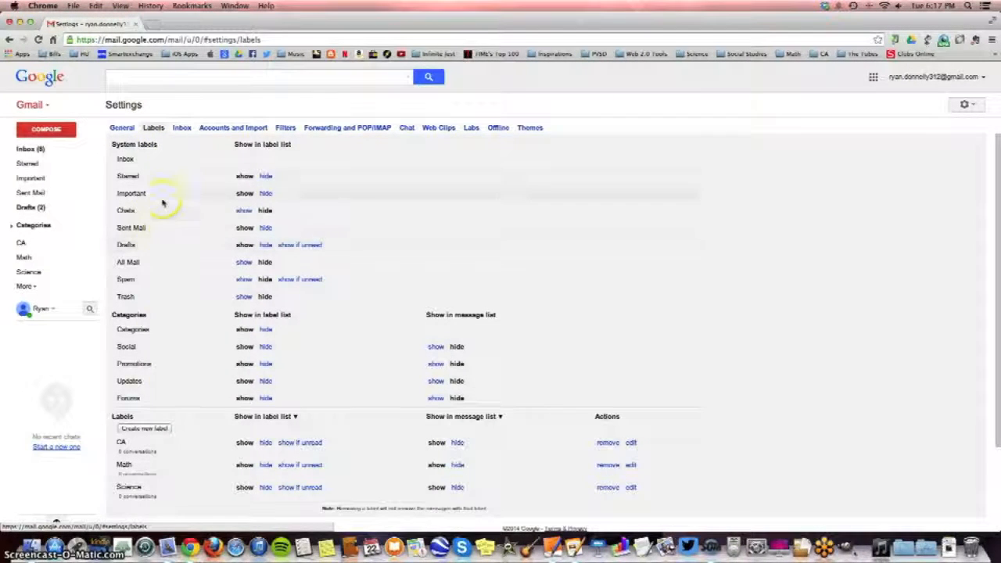
# Create a new label named "Social Studies" without nesting it under another label
pyautogui.scroll(-1, 162, 159)
pyautogui.scroll(-3, 163, 159)
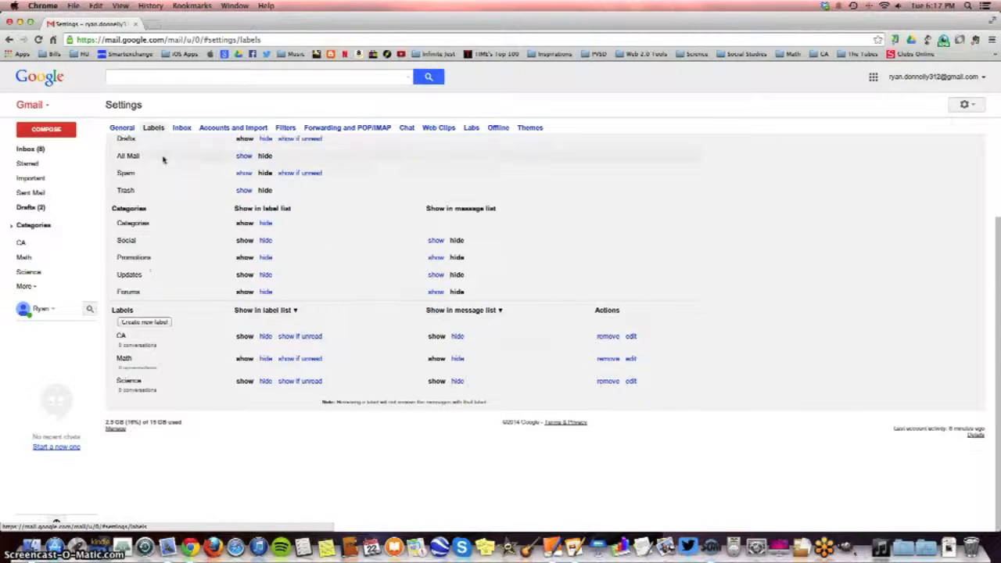
pyautogui.click(121, 336)
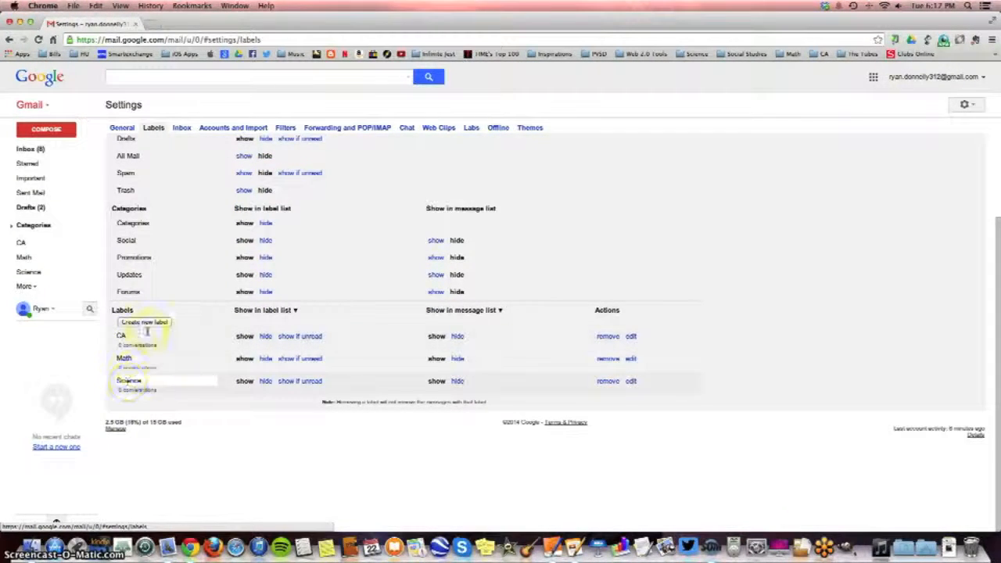
pyautogui.click(156, 323)
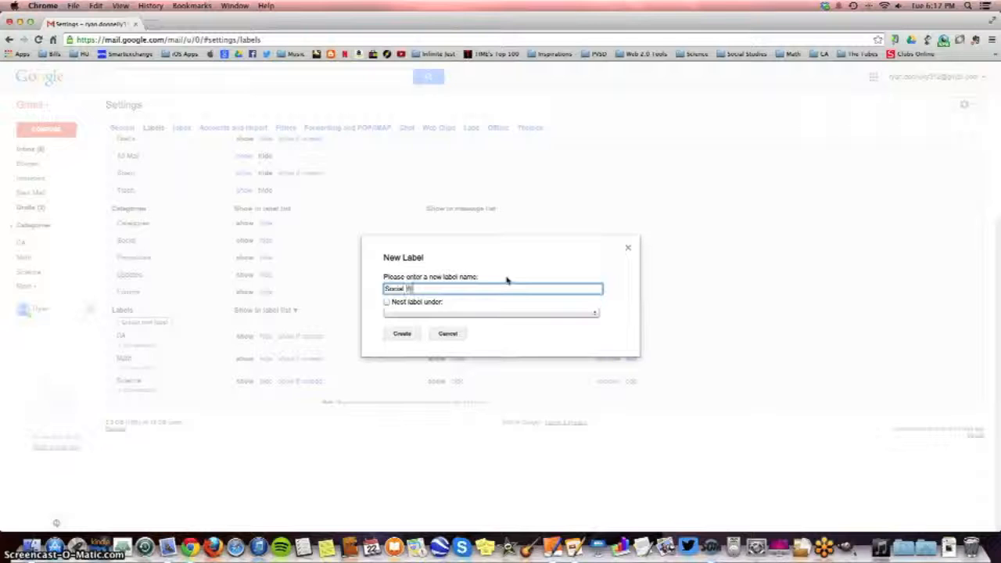
pyautogui.write('Social Studies')
pyautogui.click(400, 333)
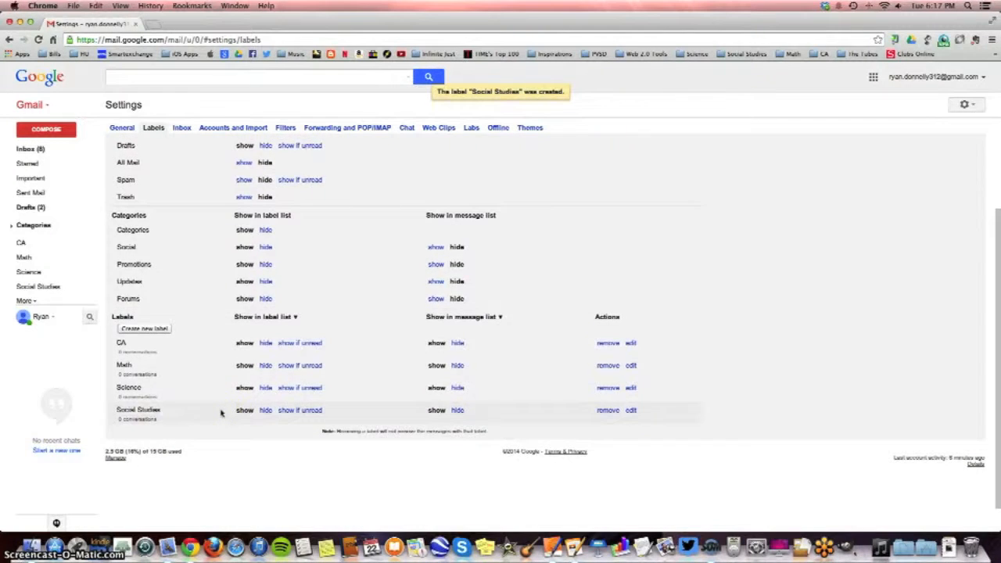
# Start a new mail filter for messages from the "Math 2013-14" contact group and continue to its actions
pyautogui.scroll(3, 220, 413)
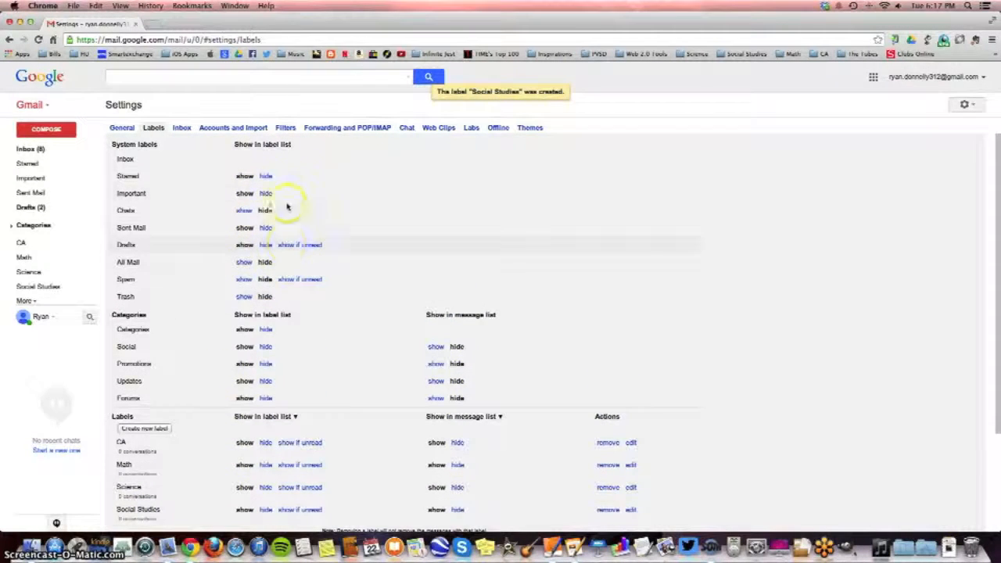
pyautogui.click(286, 128)
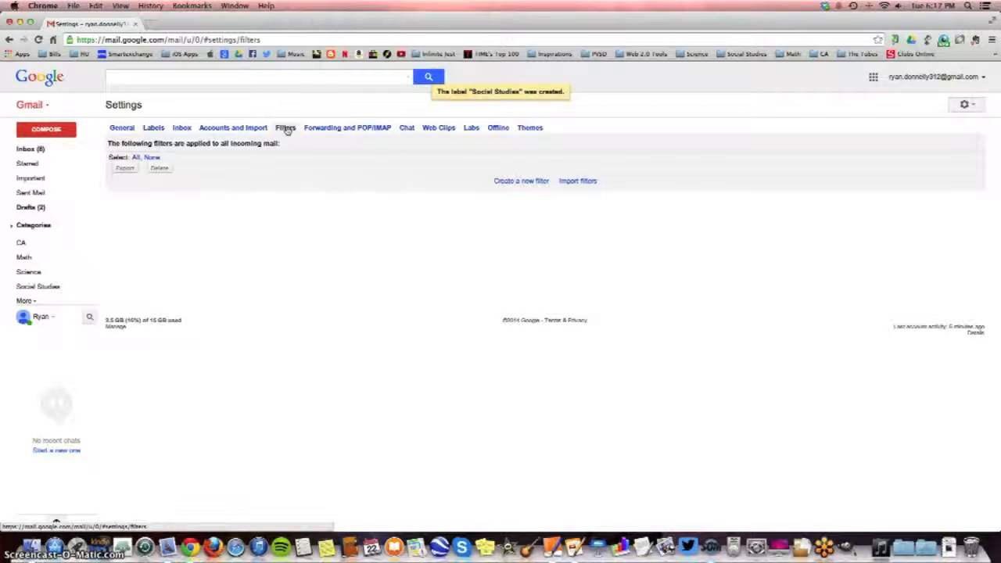
pyautogui.click(522, 181)
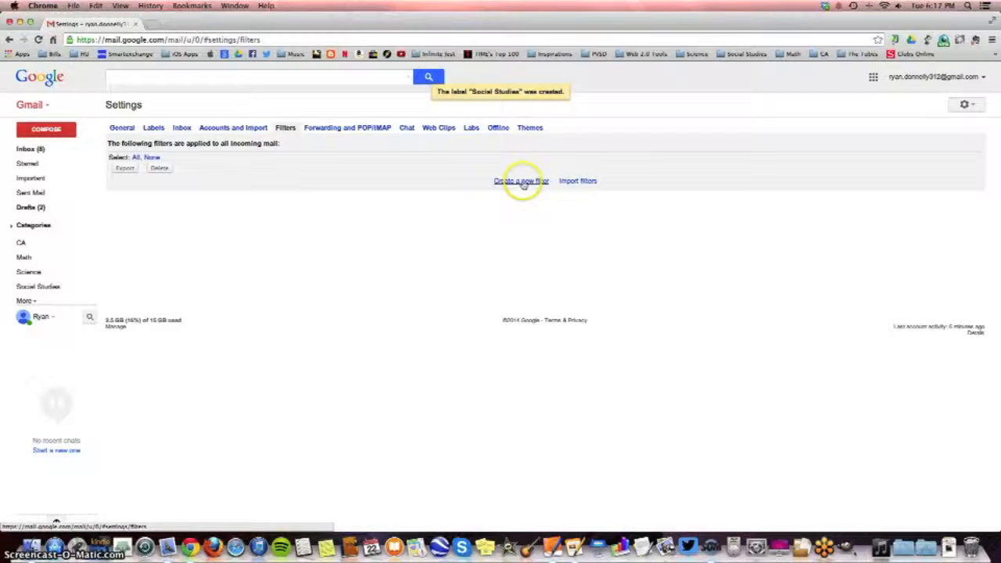
pyautogui.click(262, 122)
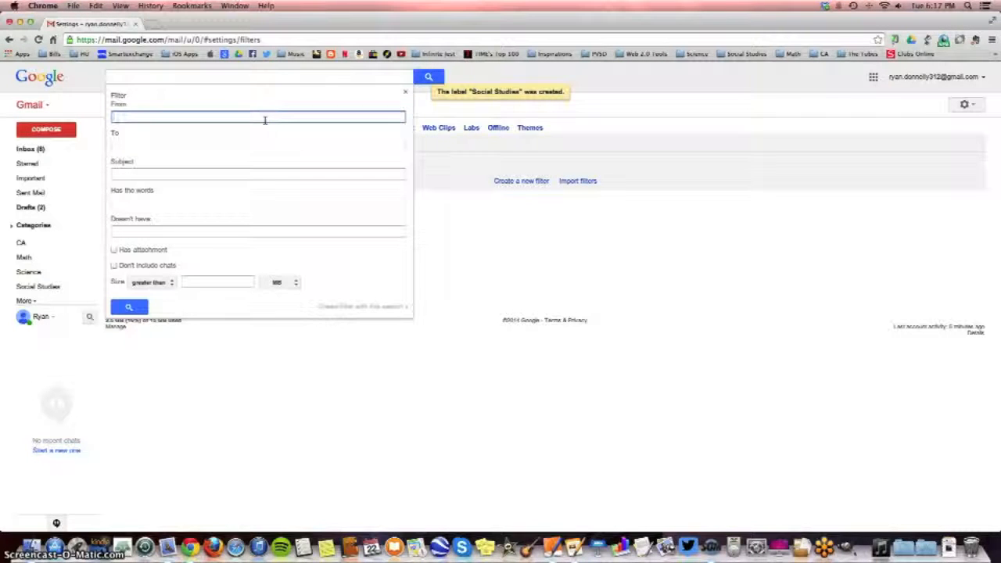
pyautogui.write('math')
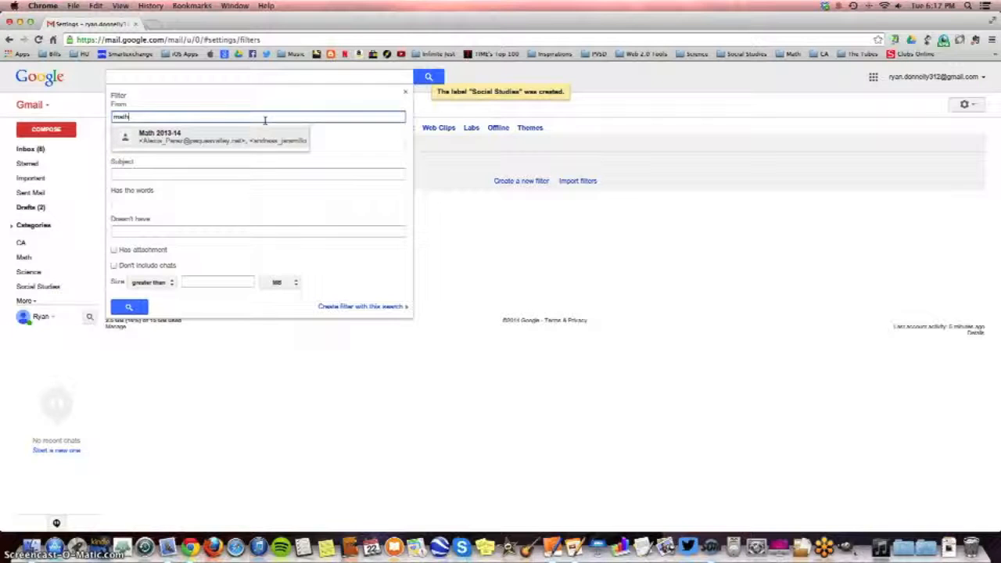
pyautogui.click(196, 140)
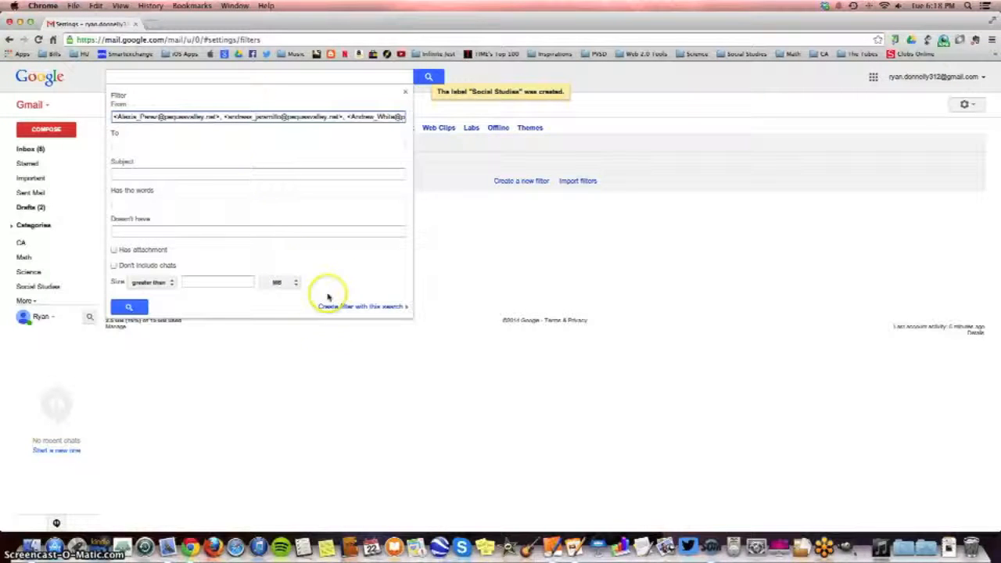
pyautogui.click(349, 306)
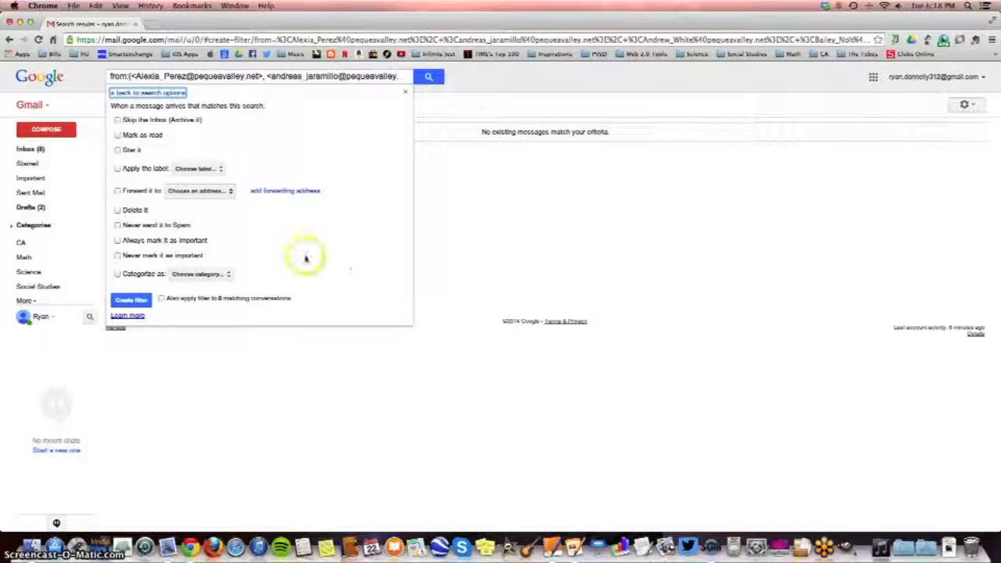
# Have the filter apply the Math label and always mark messages as important, and create it
pyautogui.click(116, 169)
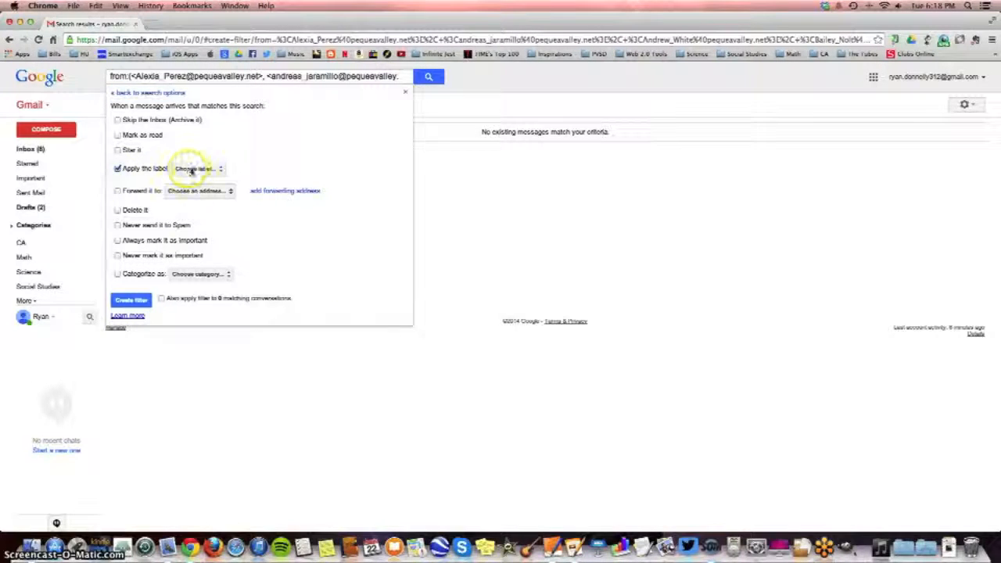
pyautogui.click(195, 169)
pyautogui.click(212, 215)
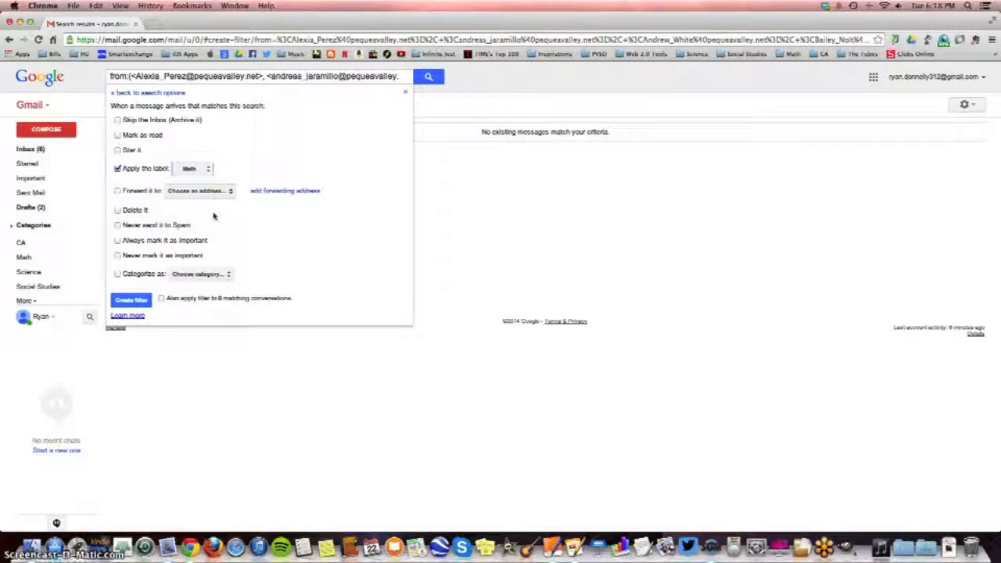
pyautogui.click(118, 240)
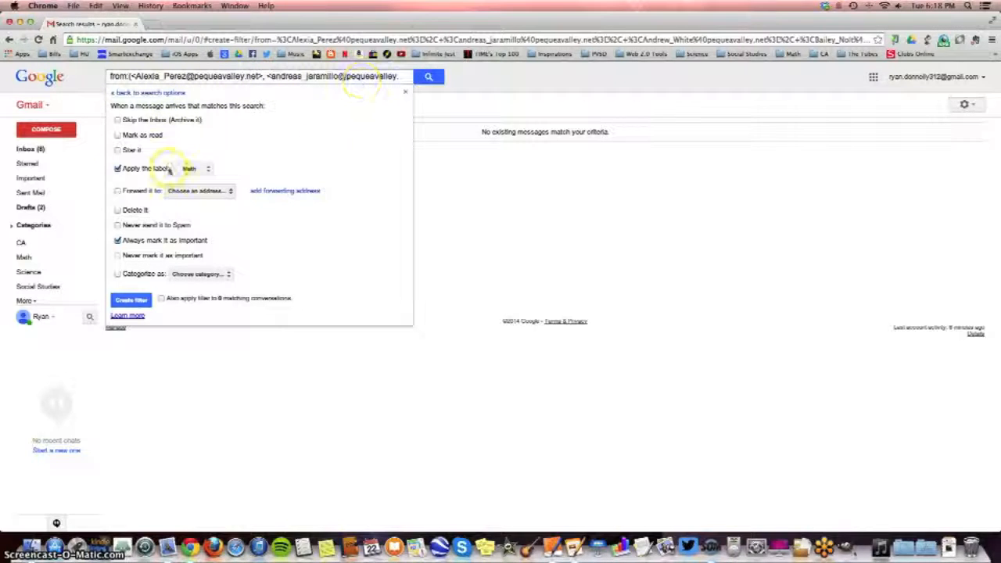
pyautogui.click(192, 168)
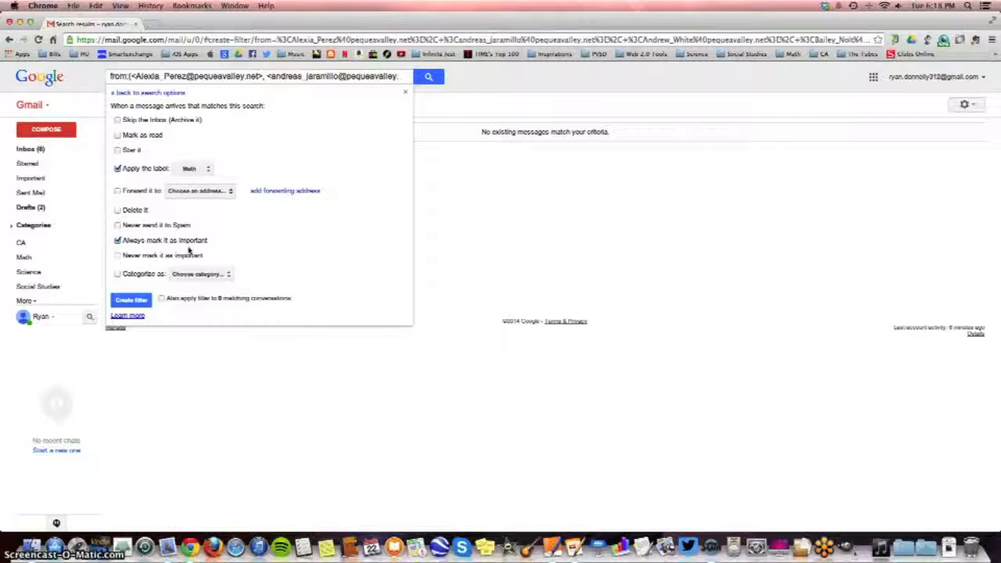
pyautogui.click(139, 302)
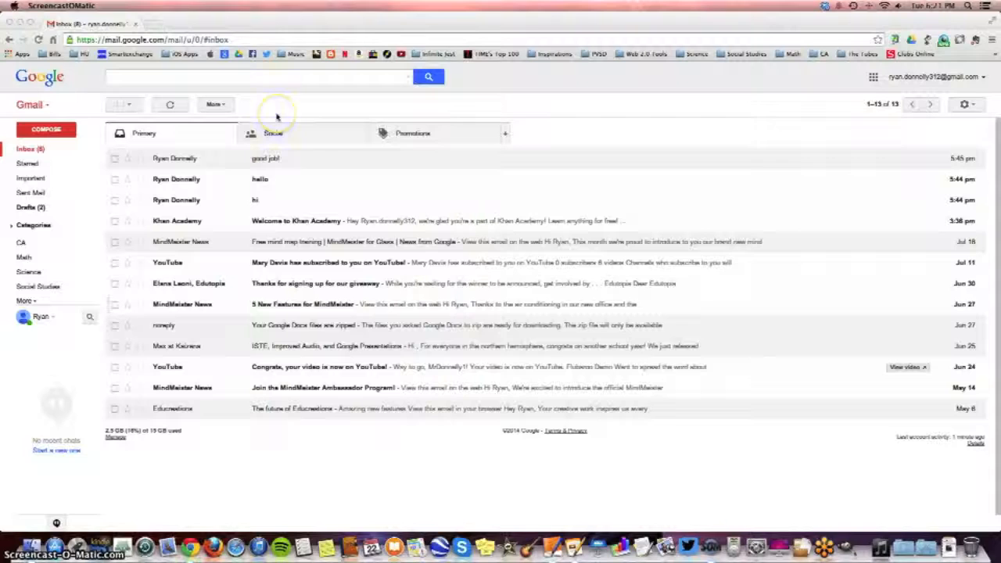
# Search the mail for the suggested contact's e-mail address
pyautogui.click(251, 81)
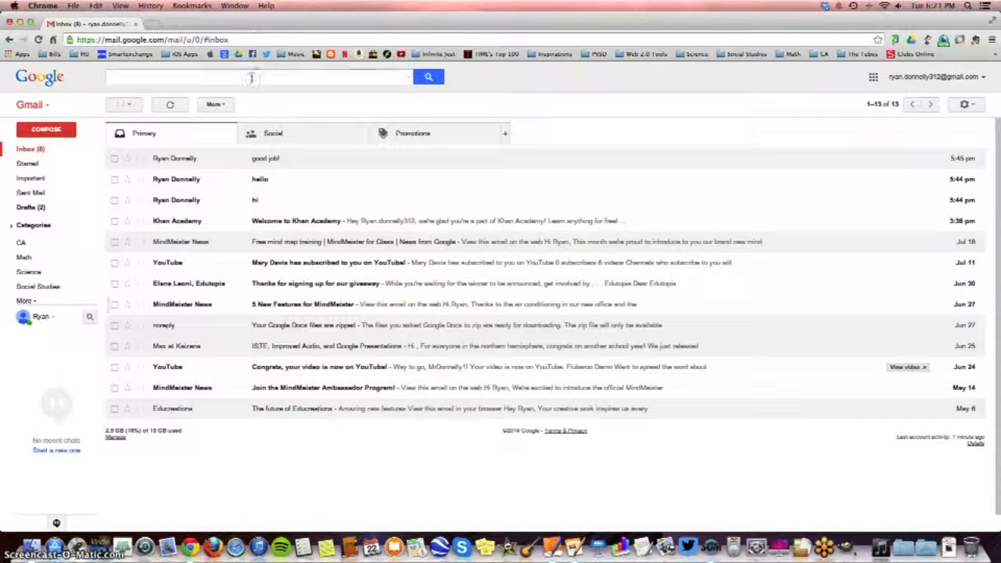
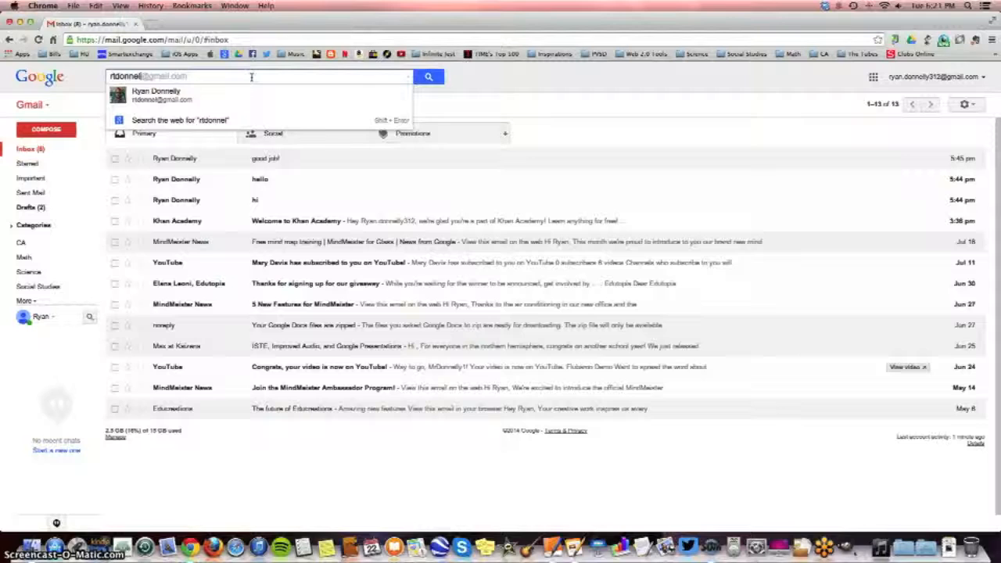
pyautogui.press('Down')
pyautogui.press('Return')
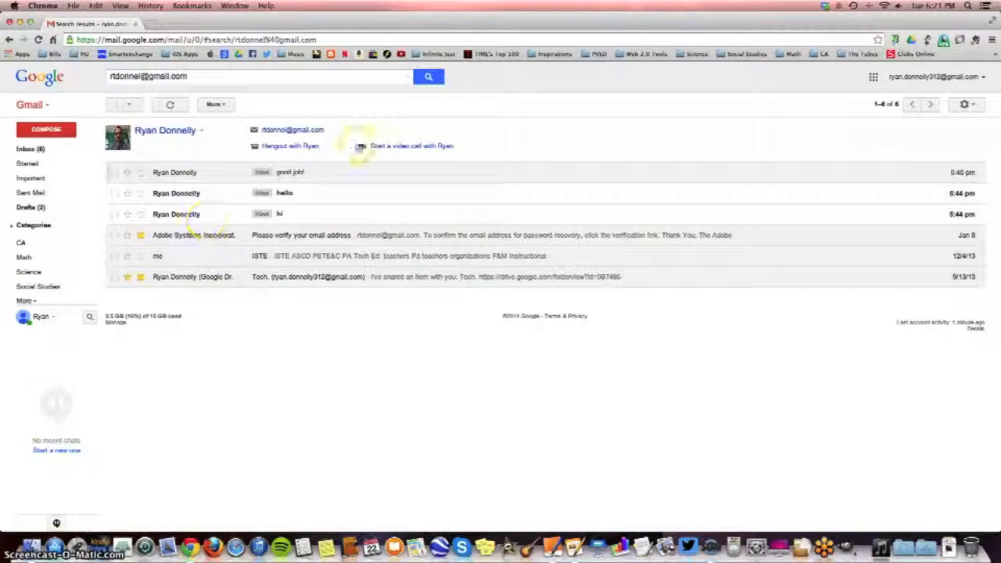
# Move the e-mail address from the "Has the words" criterion to the sender criterion and start a filter from this search
pyautogui.click(408, 77)
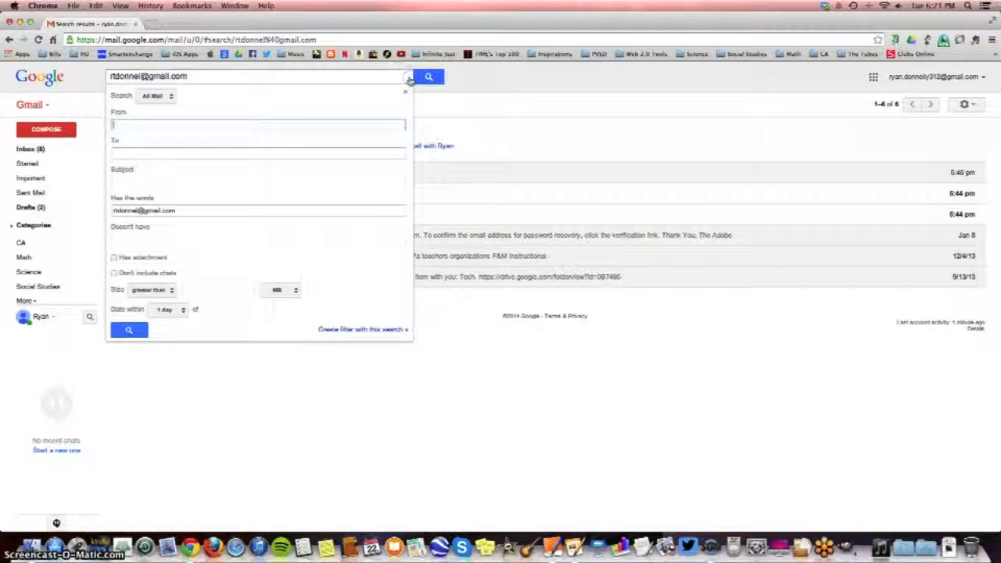
pyautogui.click(176, 209)
pyautogui.moveTo(177, 209); pyautogui.dragTo(123, 207)
pyautogui.press('super+c')
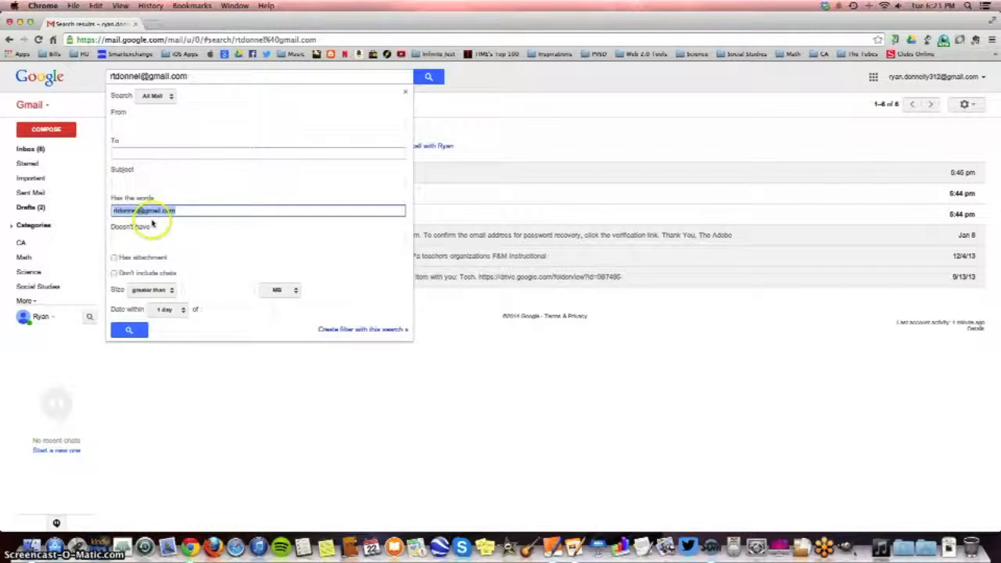
pyautogui.press('BackSpace')
pyautogui.click(128, 124)
pyautogui.press('super+v')
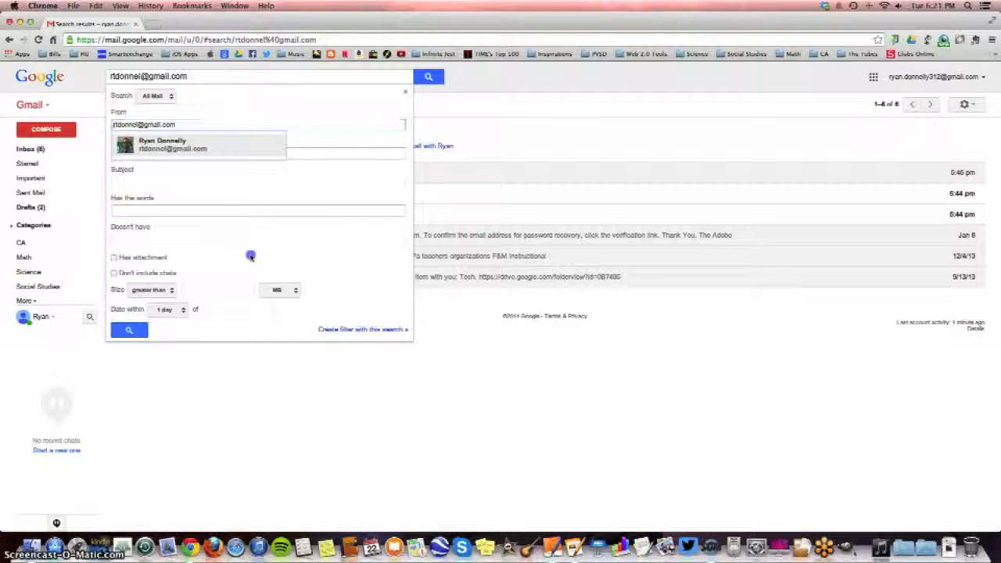
pyautogui.click(251, 255)
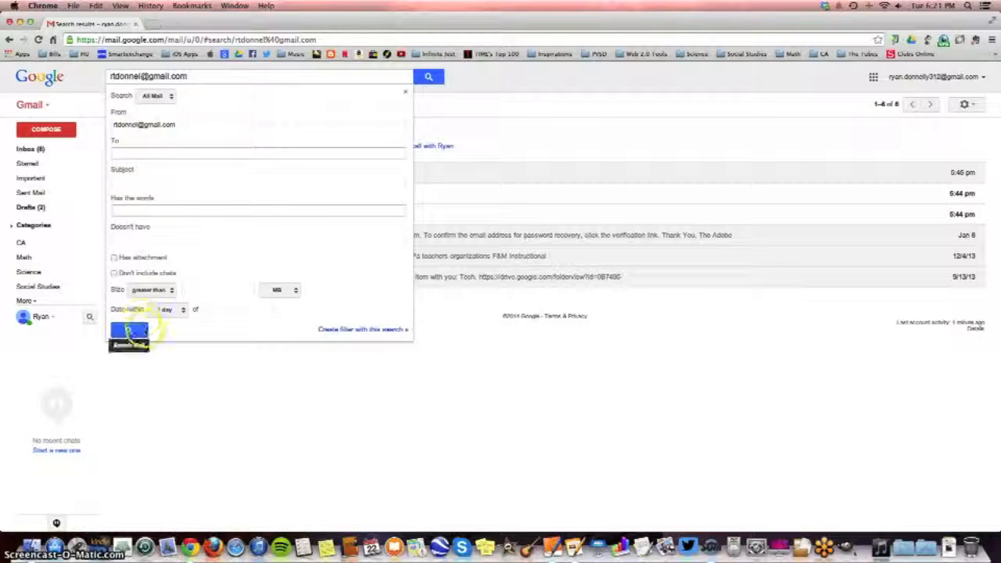
pyautogui.click(352, 331)
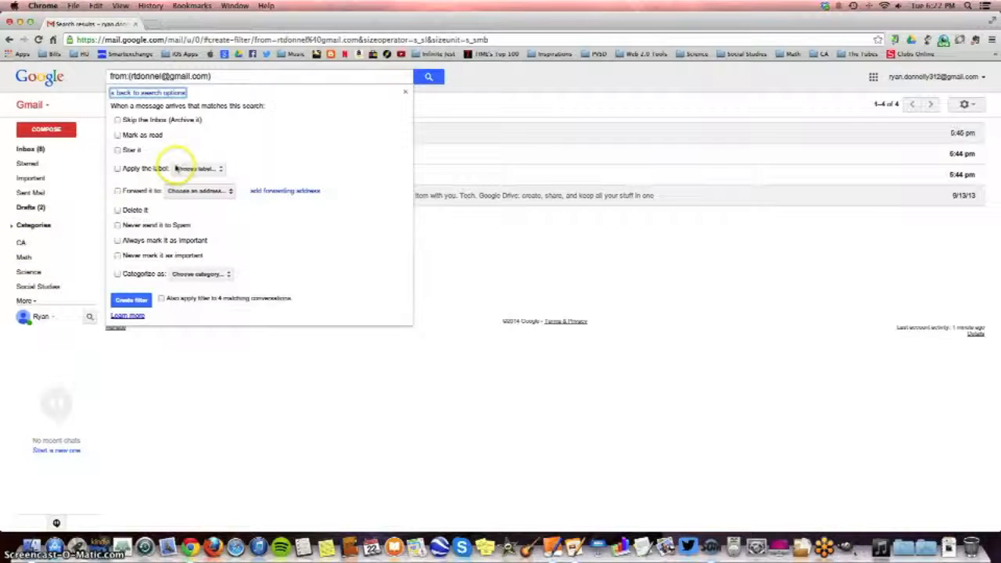
# Create the filter with Star it, Never send it to Spam and Always mark it as important, also applying it to matching conversations
pyautogui.click(117, 149)
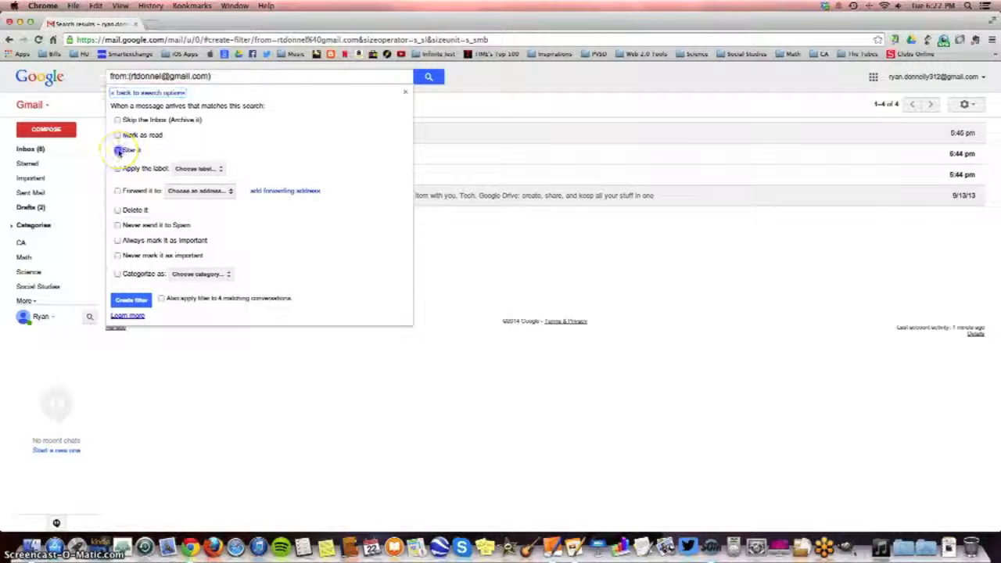
pyautogui.click(118, 225)
pyautogui.click(117, 240)
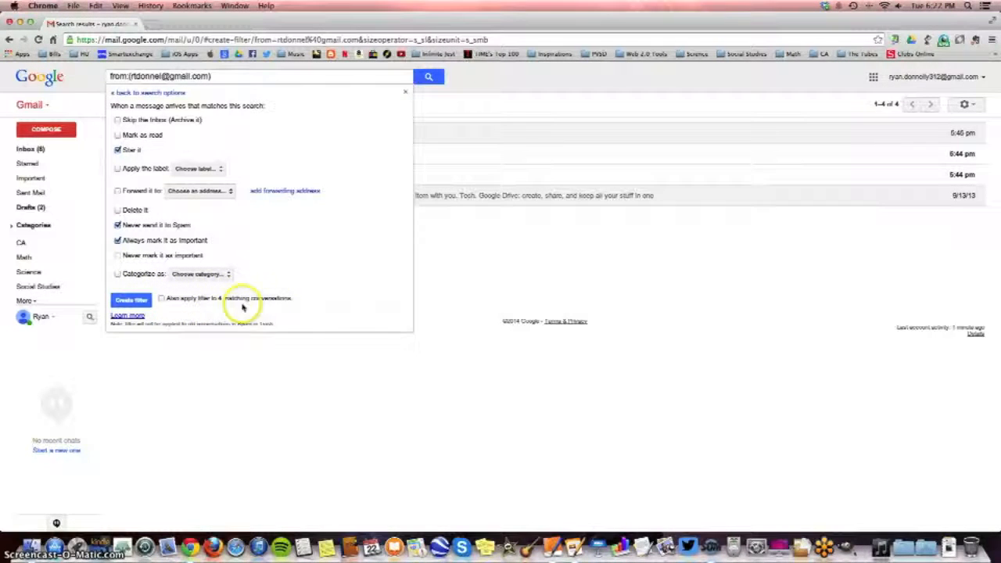
pyautogui.click(161, 299)
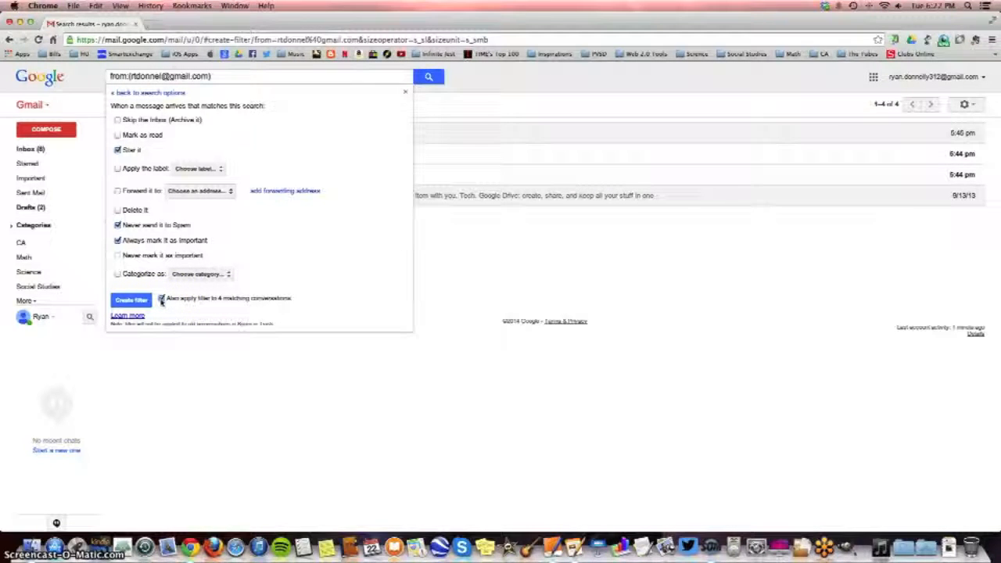
pyautogui.click(145, 304)
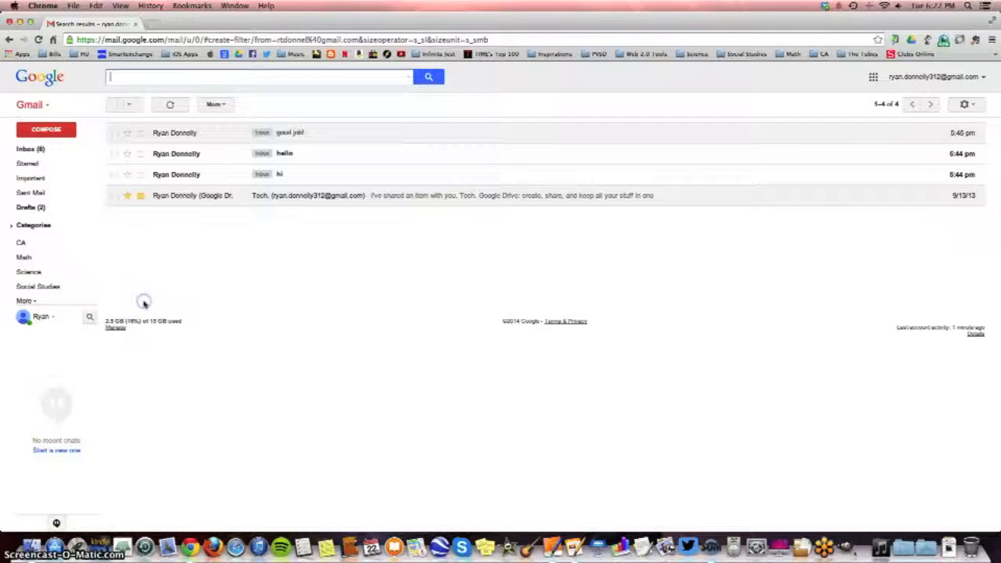
# Return to the inbox and enter the work contact's e-mail address as the mail search term
pyautogui.click(40, 150)
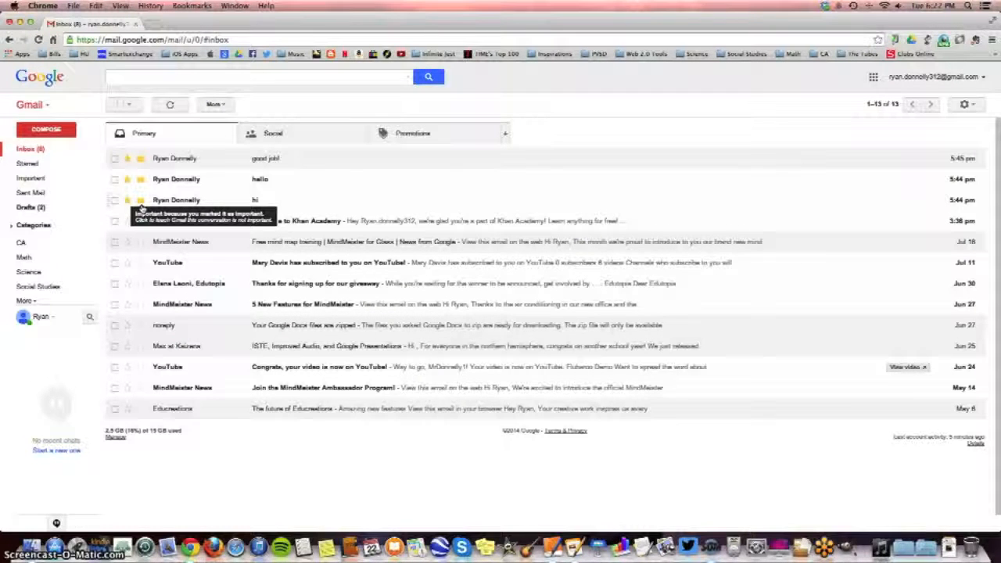
pyautogui.click(129, 160)
pyautogui.click(178, 77)
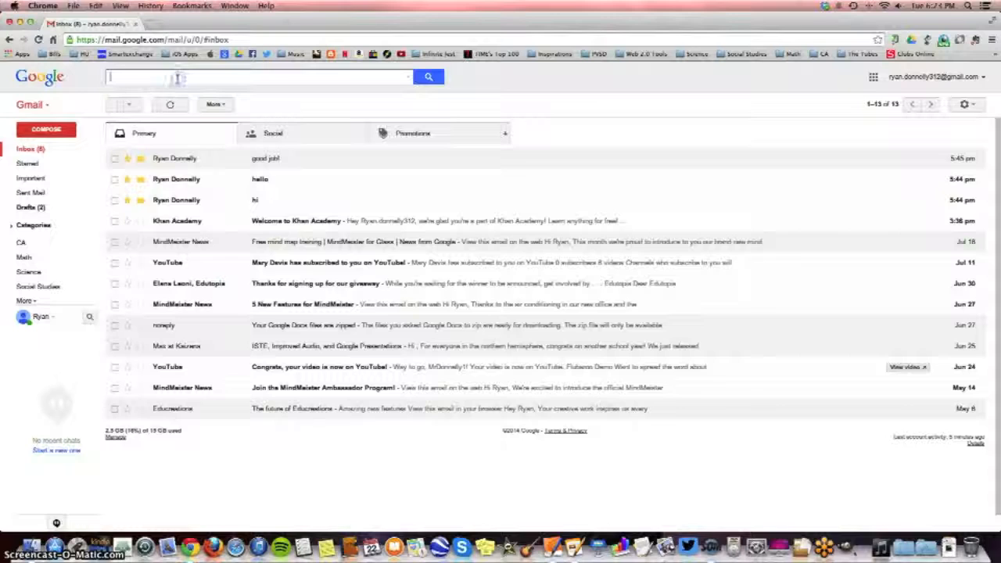
pyautogui.press('Escape')
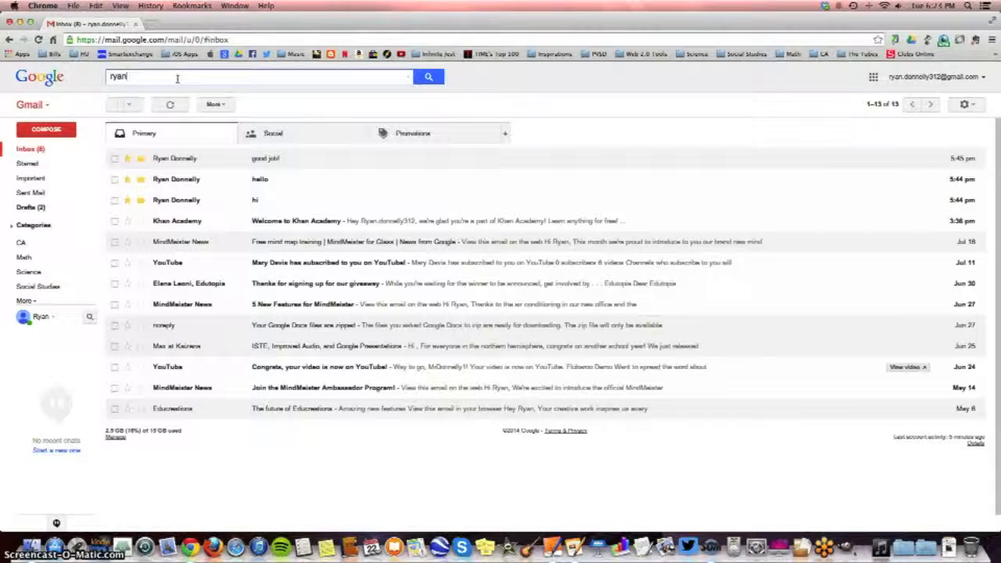
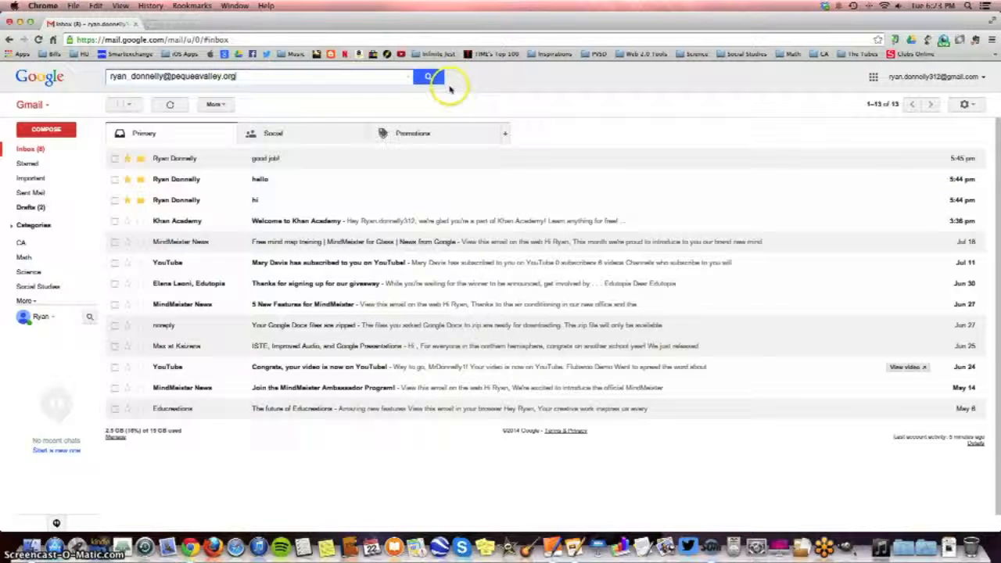
# Start a filter from this search, keeping the e-mail address as the "Has the words" criterion
pyautogui.click(408, 78)
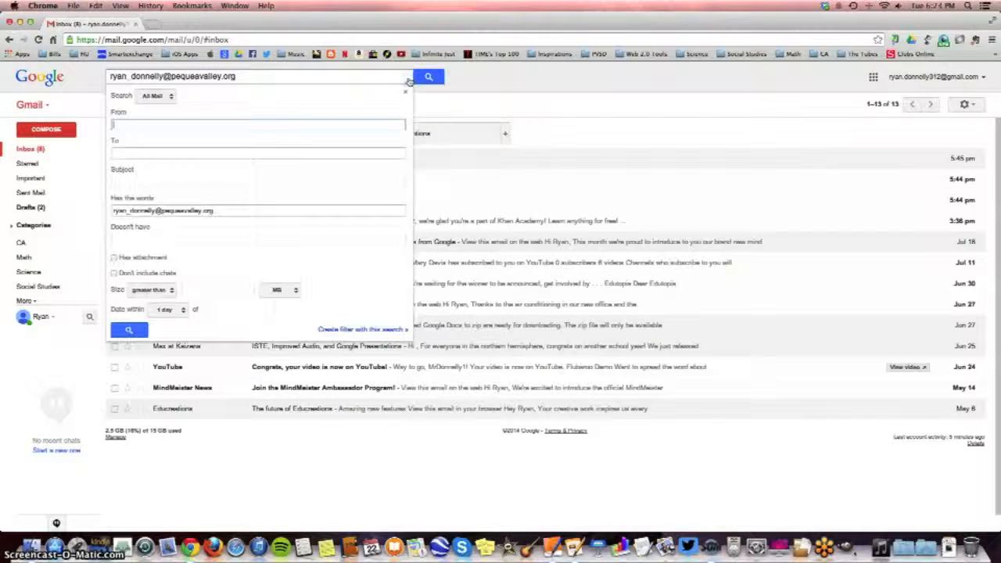
pyautogui.click(338, 330)
pyautogui.click(290, 252)
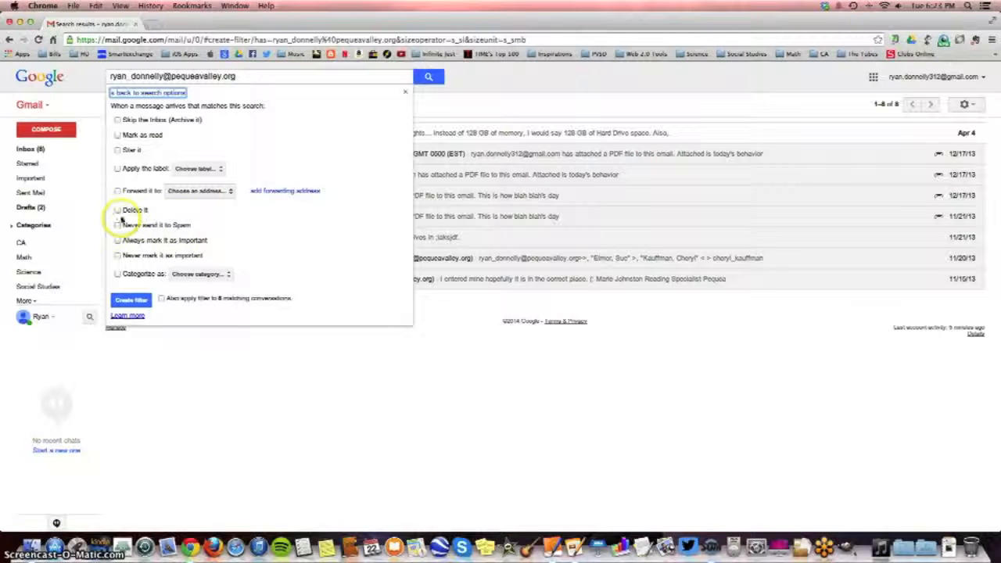
# Create the filter with Delete it and Never mark it as important, also applying it to matching conversations
pyautogui.click(118, 210)
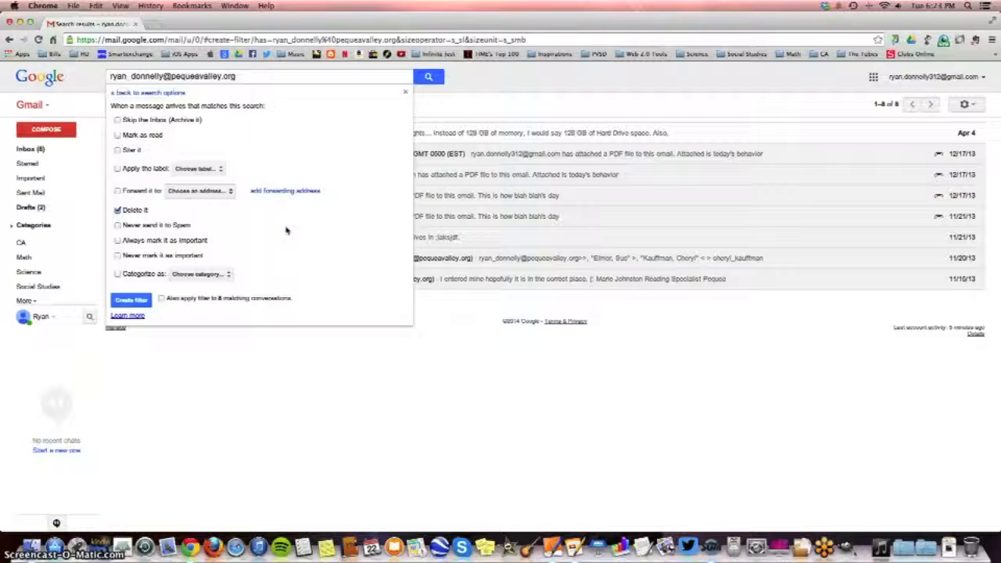
pyautogui.click(117, 255)
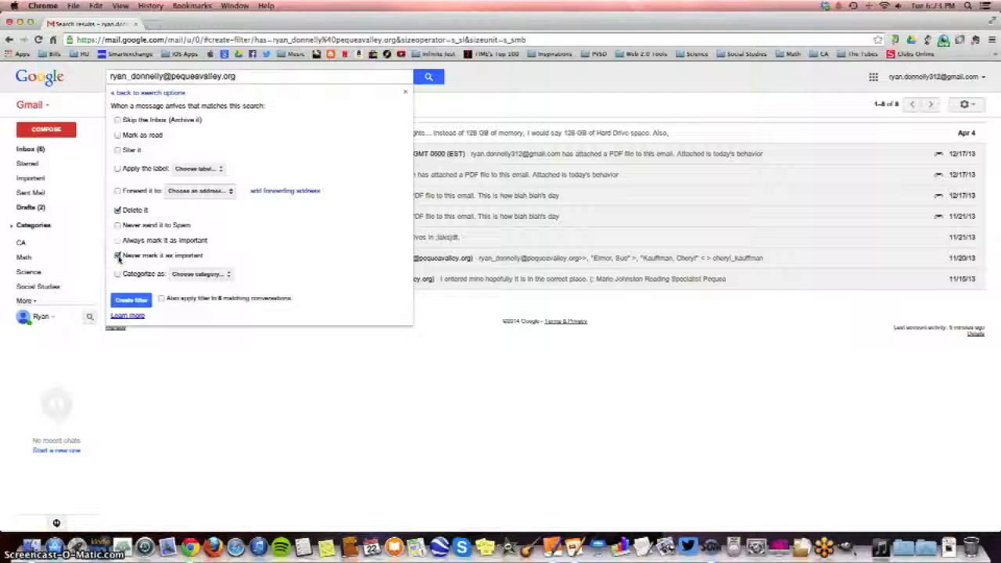
pyautogui.click(118, 255)
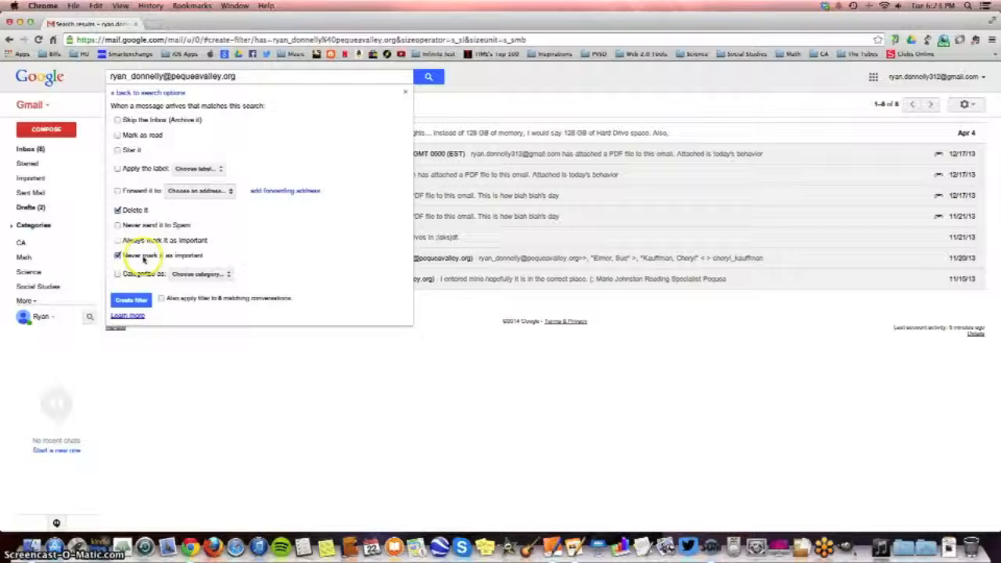
pyautogui.click(162, 298)
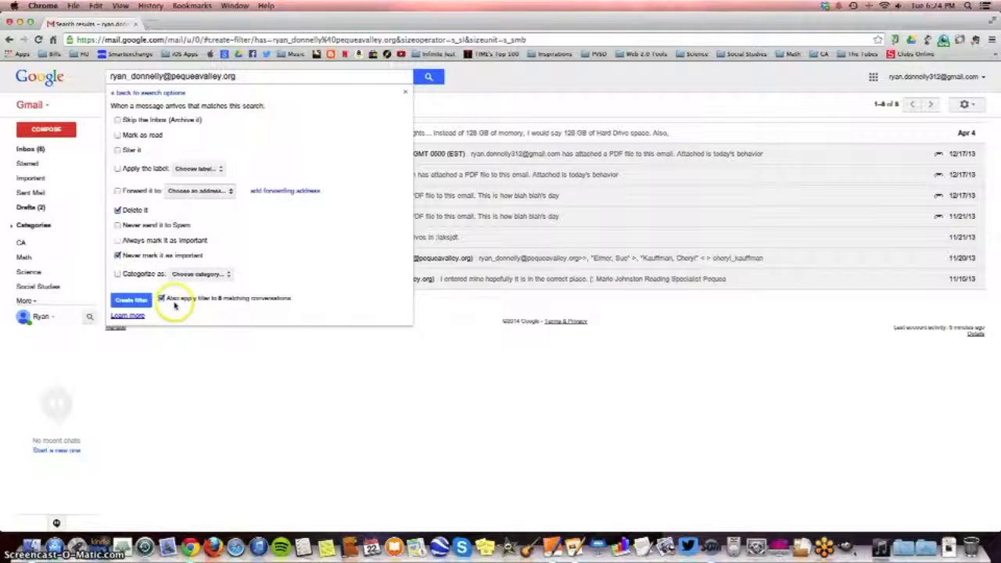
pyautogui.click(126, 302)
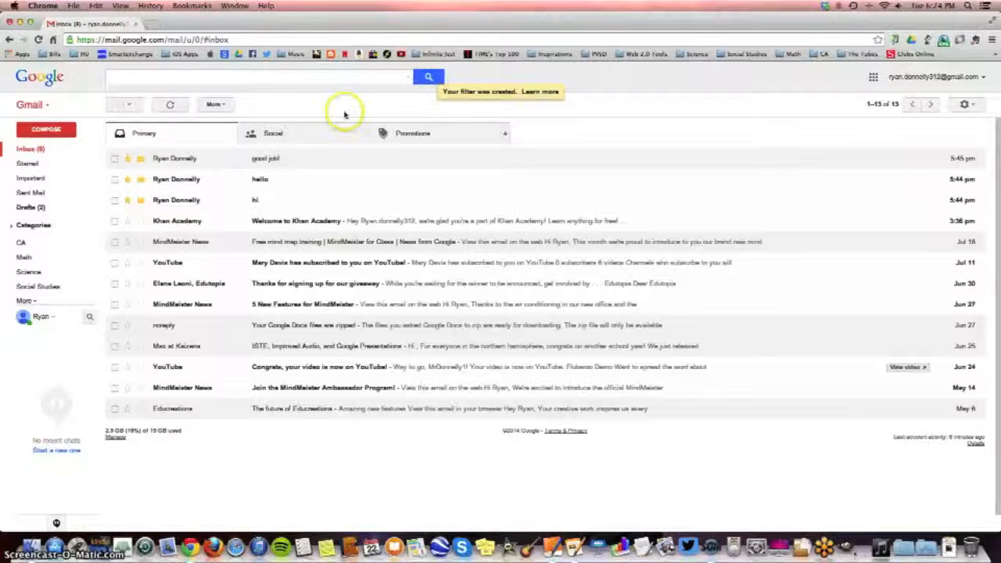
# Open the list of filters in the mail settings and start a new filter there
pyautogui.click(964, 104)
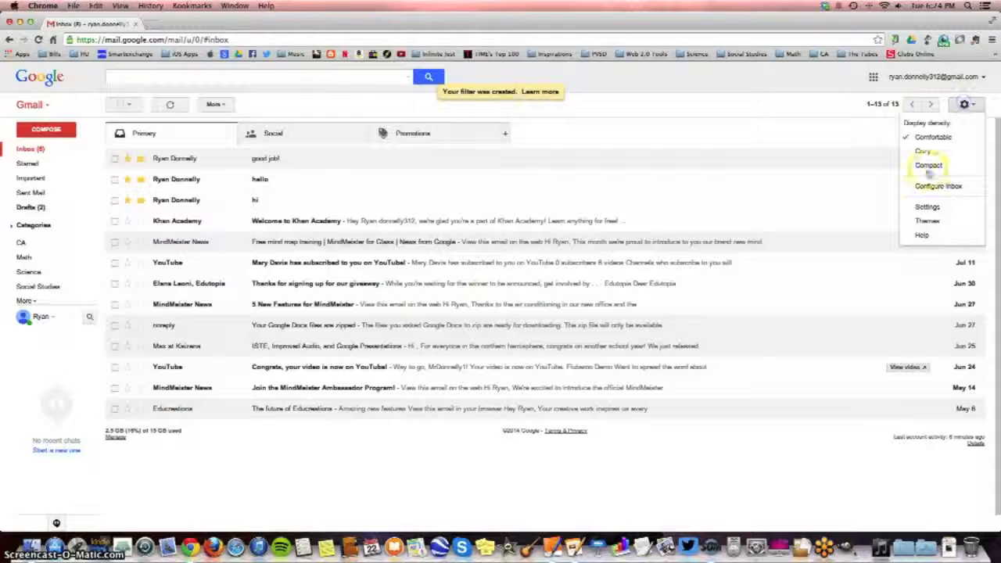
pyautogui.click(926, 205)
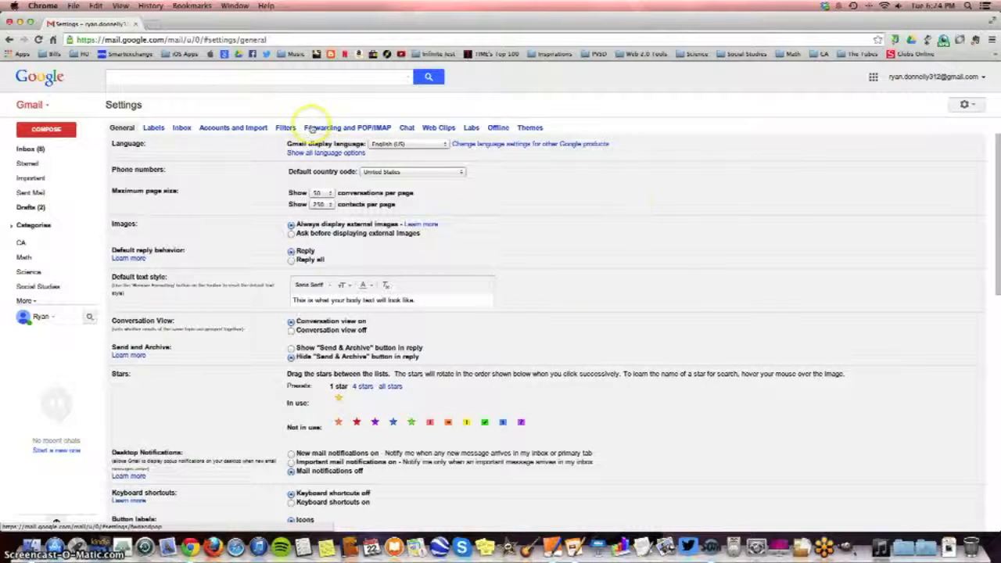
pyautogui.click(286, 129)
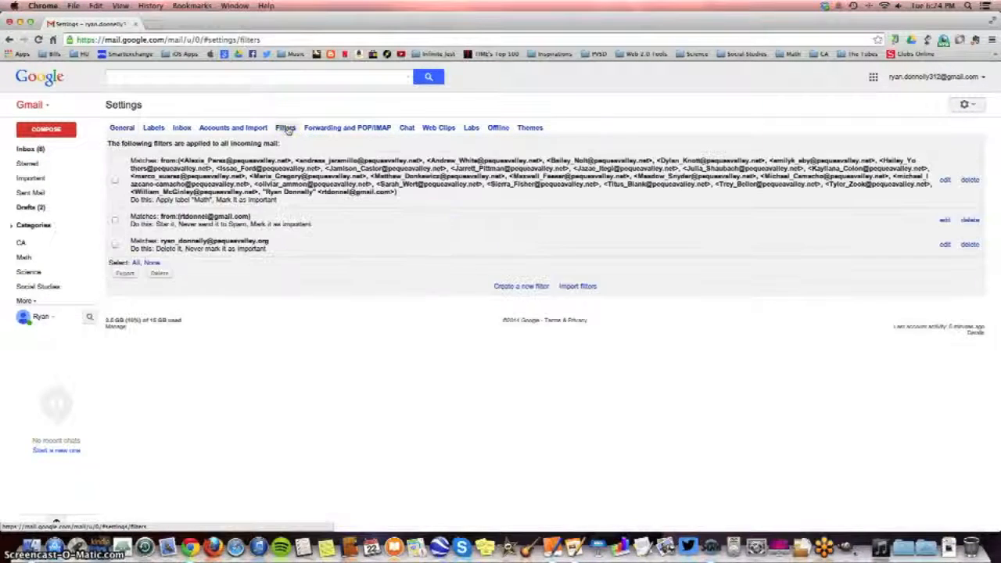
pyautogui.click(528, 288)
pyautogui.click(162, 117)
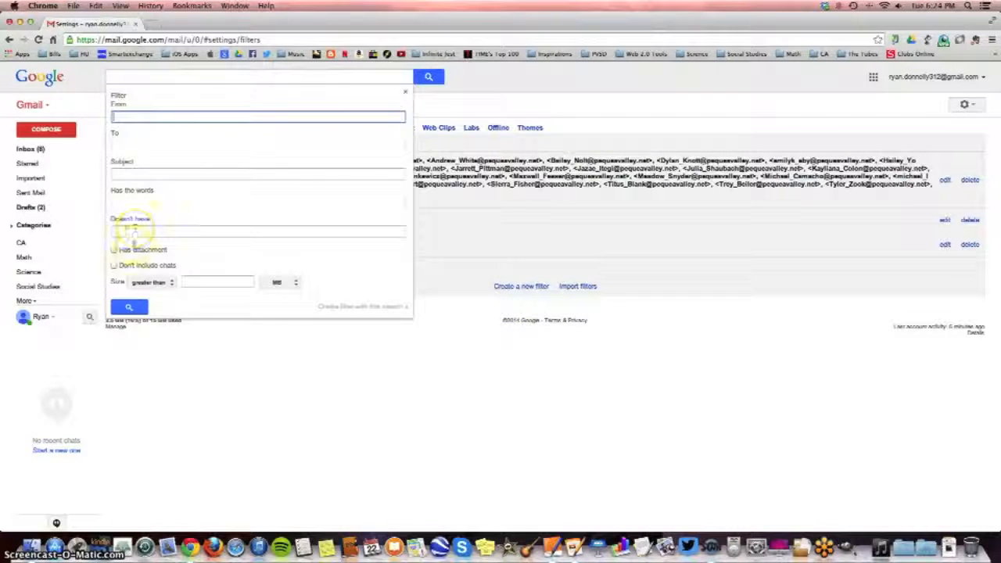
# Set the new filter's sender criterion to "in:" in quotation marks and continue to the filter actions, accepting the warning
pyautogui.write('inbox')
pyautogui.press('BackSpace')
pyautogui.press('BackSpace')
pyautogui.press('BackSpace')
pyautogui.press('BackSpace')
pyautogui.press('BackSpace')
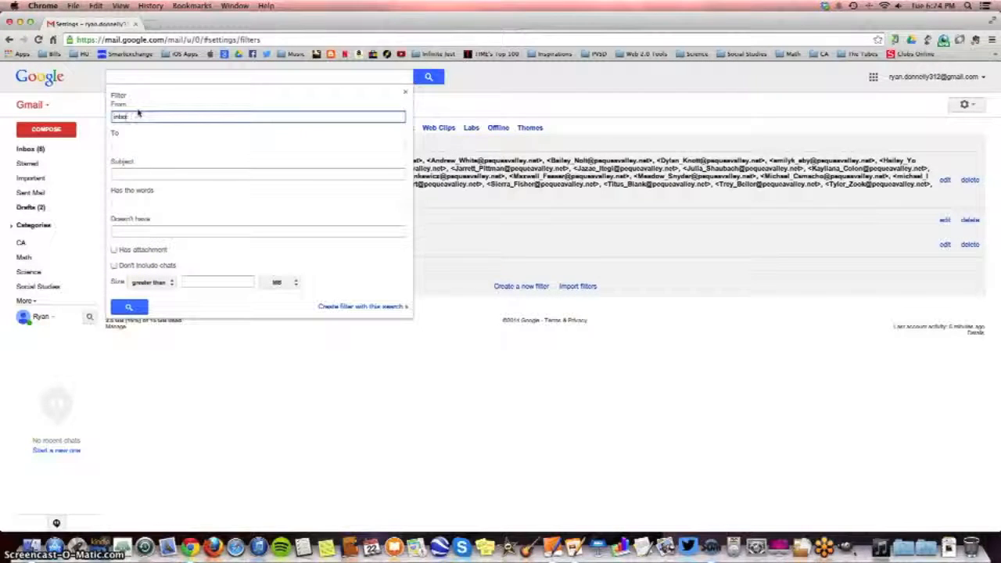
pyautogui.write('in:')
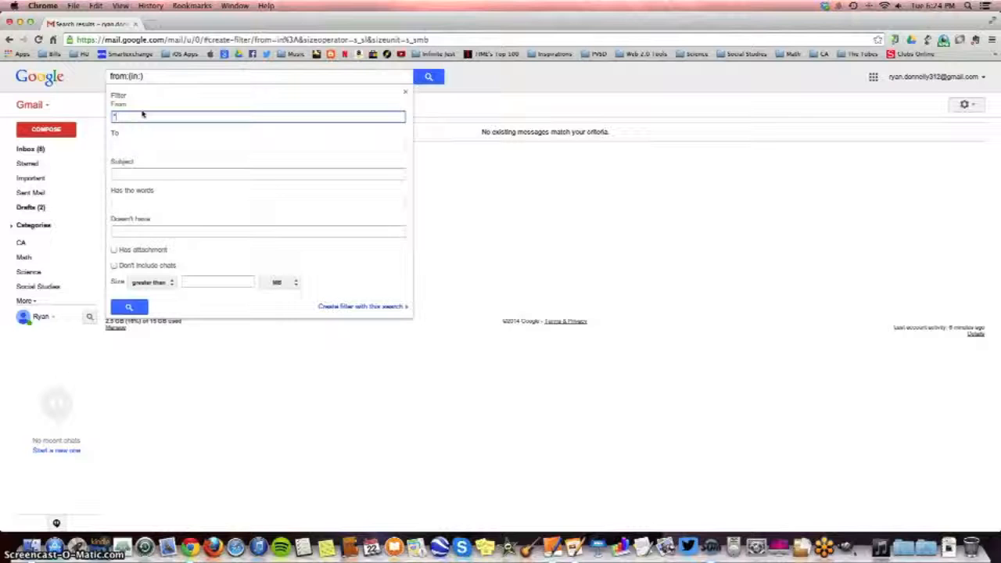
pyautogui.write('"in:"')
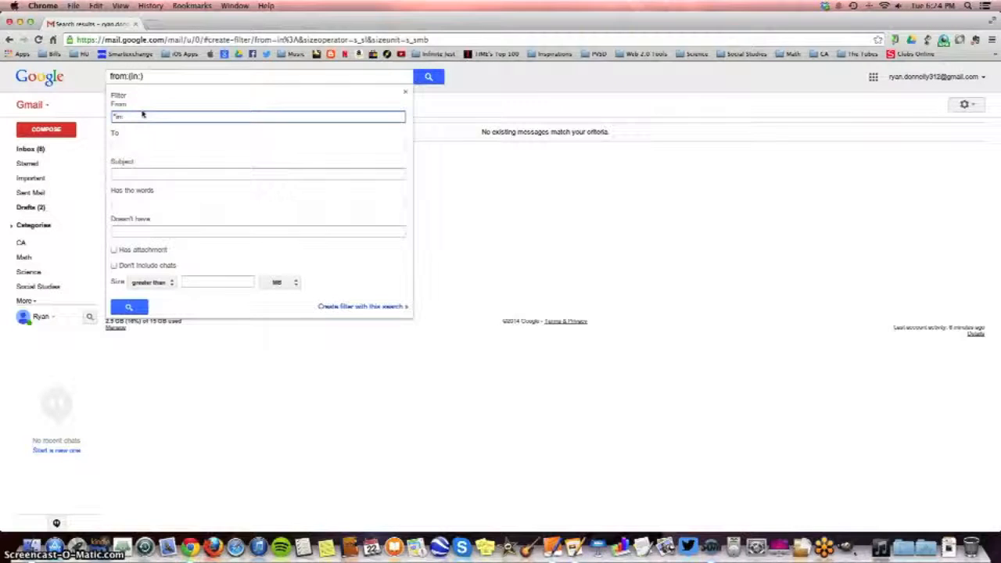
pyautogui.click(352, 306)
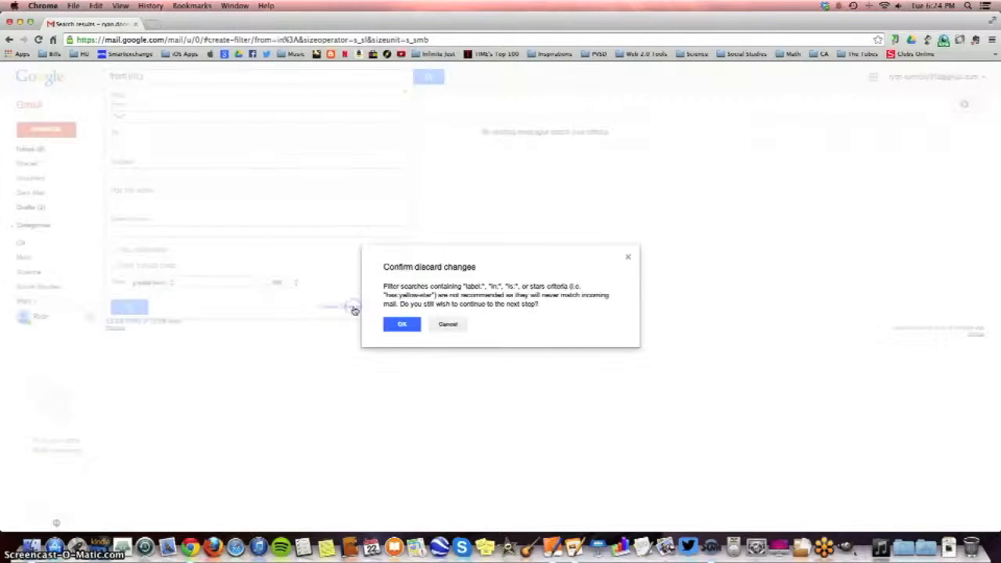
pyautogui.click(399, 323)
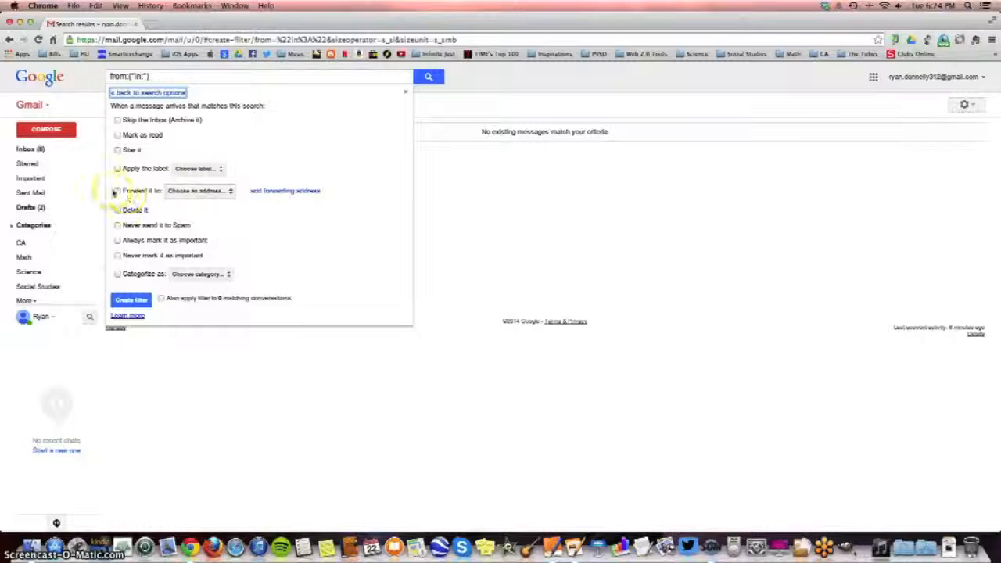
# Have the filter forward matching messages to the available forwarding e-mail address, and create it
pyautogui.click(116, 191)
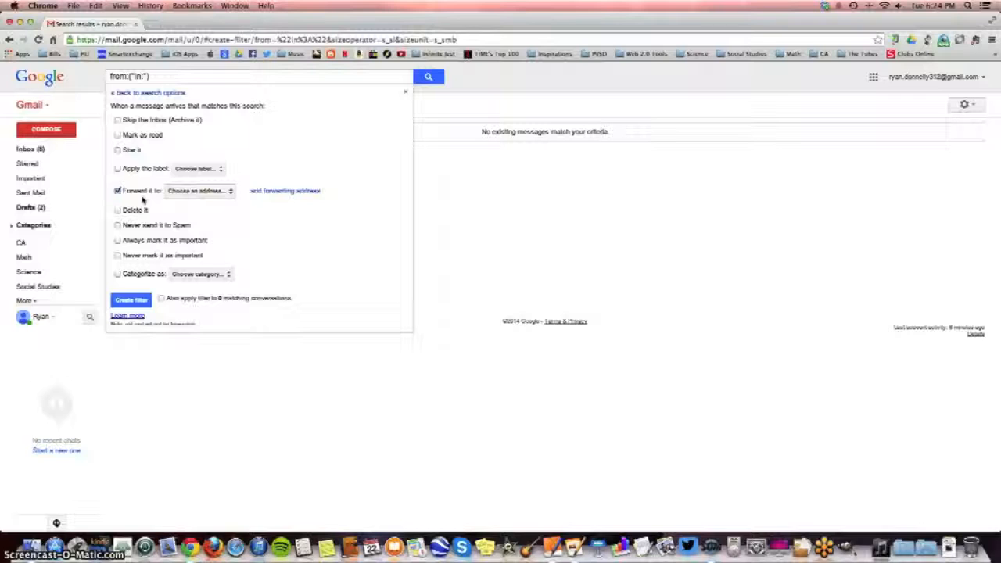
pyautogui.click(206, 195)
pyautogui.click(228, 194)
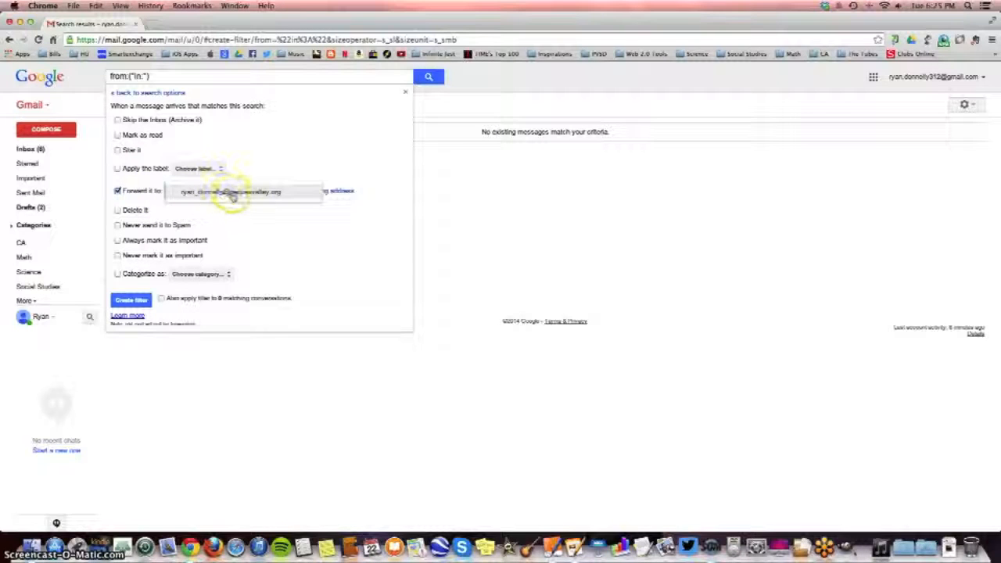
pyautogui.click(232, 195)
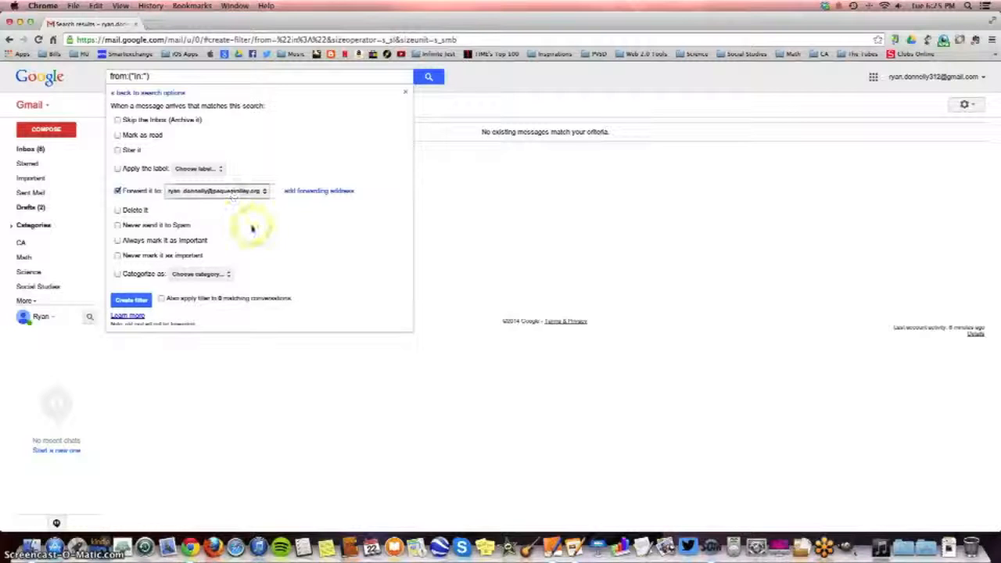
pyautogui.click(142, 300)
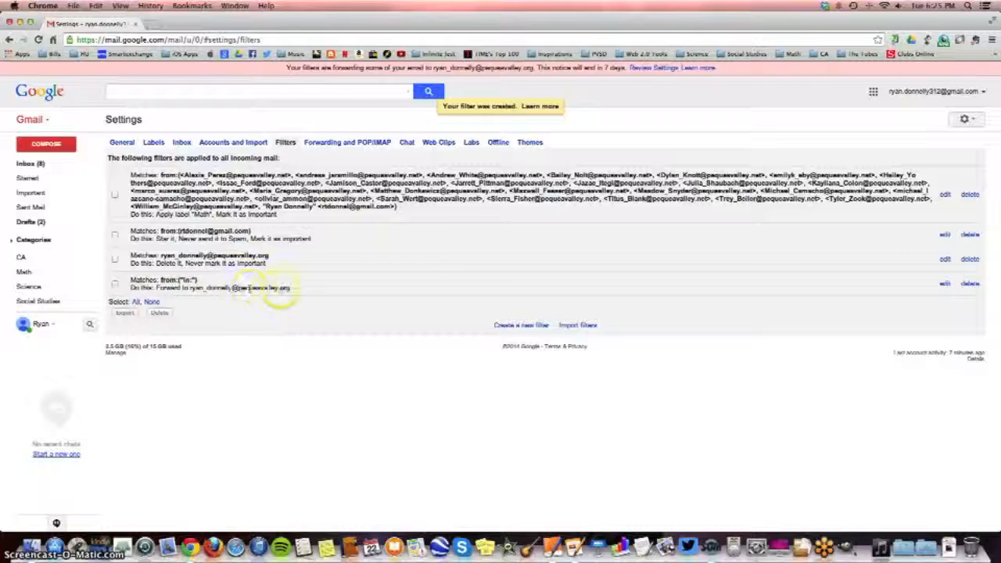
# Highlight the forwarding filter's entry in the filter list and return to the inbox
pyautogui.moveTo(289, 288); pyautogui.dragTo(125, 279)
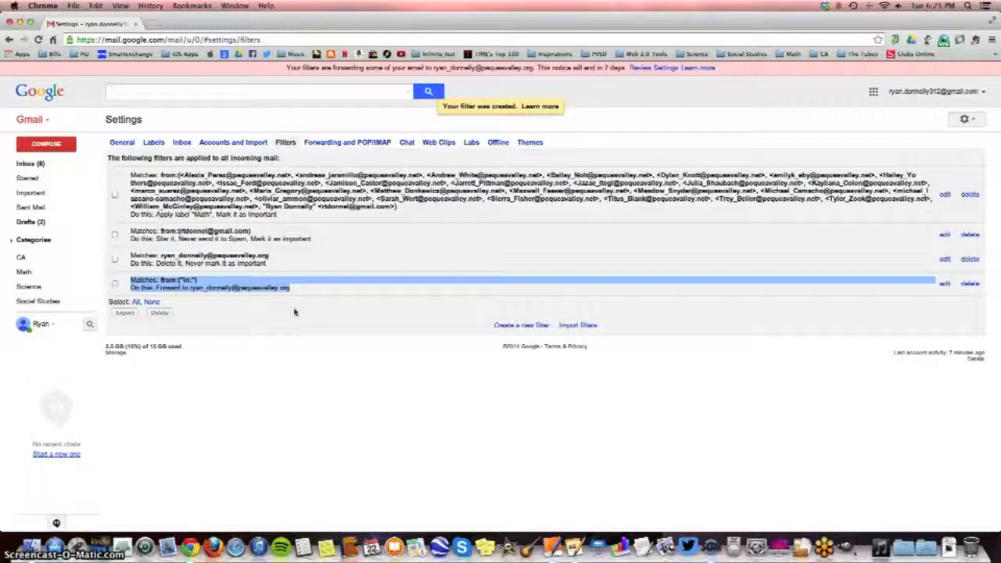
pyautogui.click(27, 163)
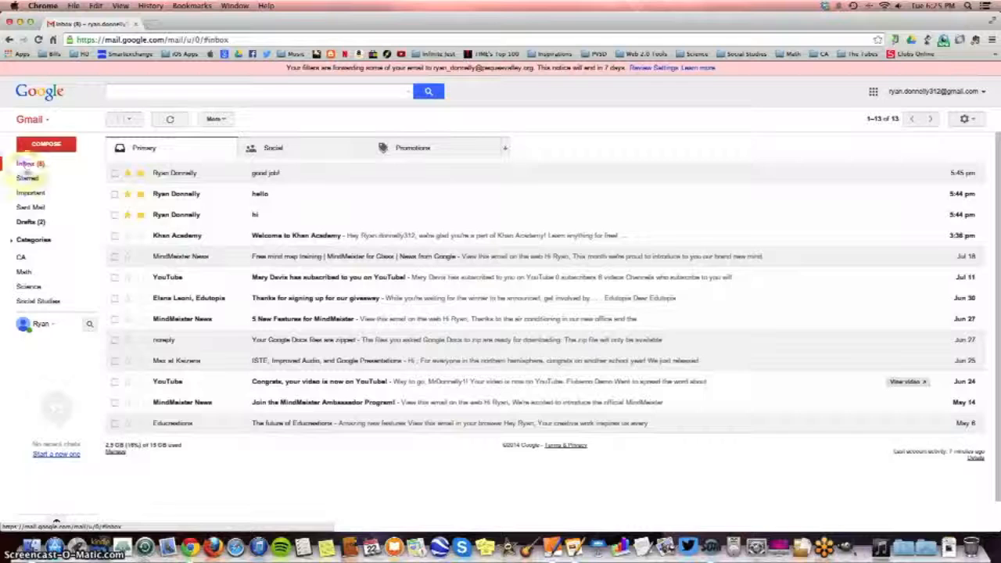